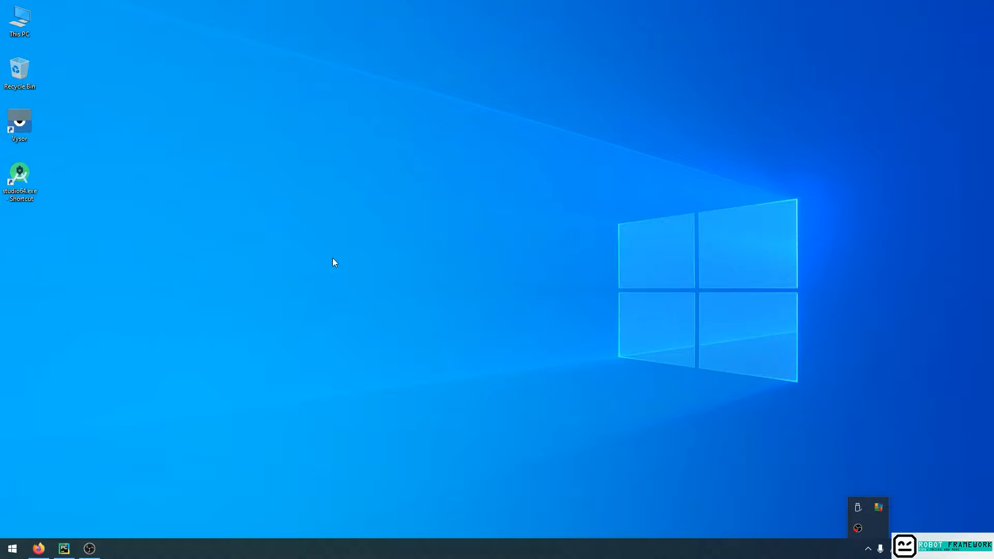
Open a Command Prompt and run adb devices to list the connected Android devices.
key("super+r")
key("Return")
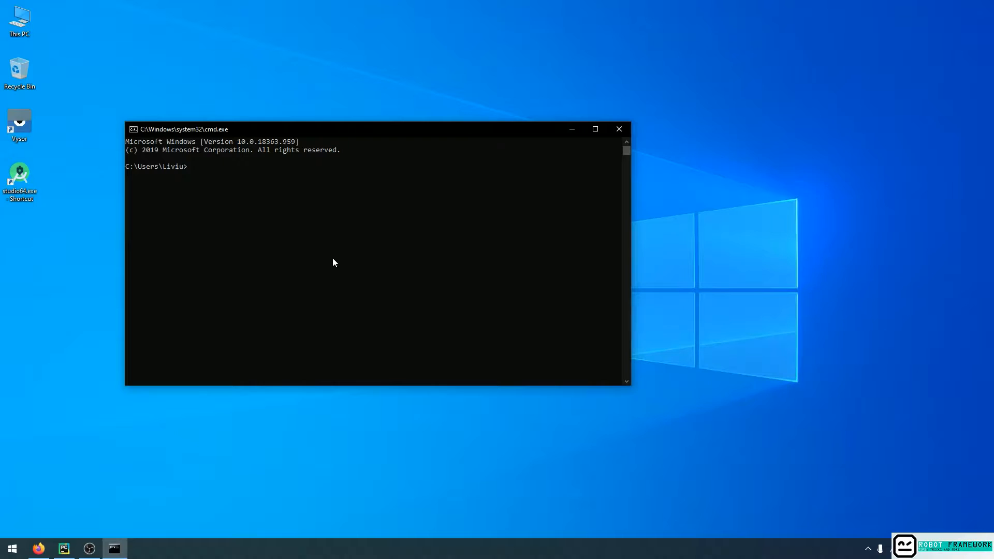
type("adb devices")
key("Return")
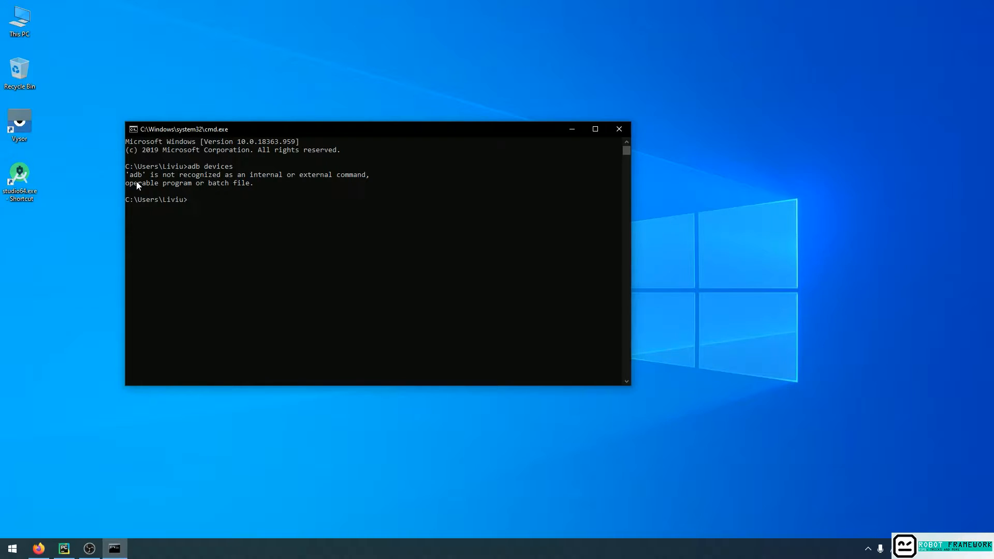
Open the Environment Variables dialog from this computer's advanced system settings.
right_click(22, 21)
left_click(76, 145)
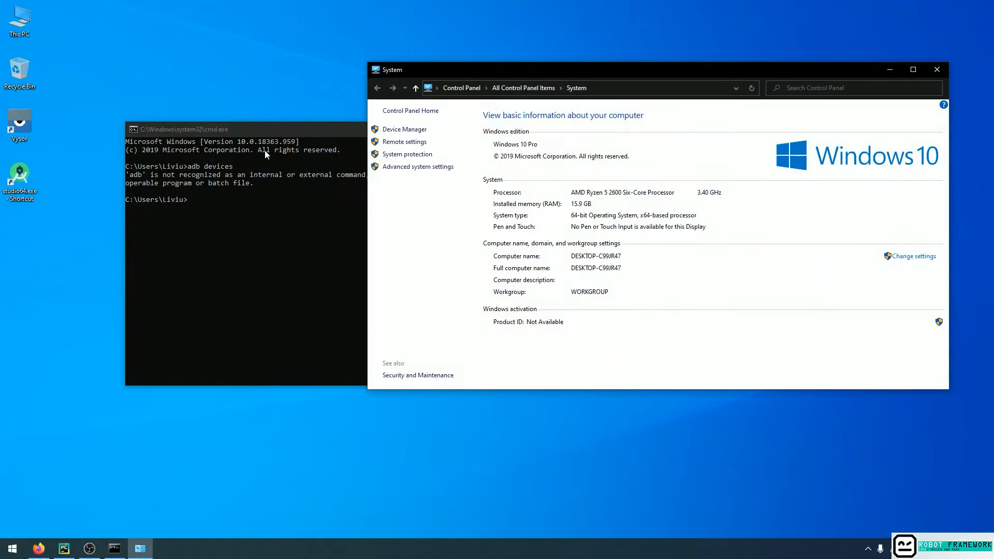
left_click(440, 167)
left_click_drag(134, 20, 381, 35)
left_click(436, 236)
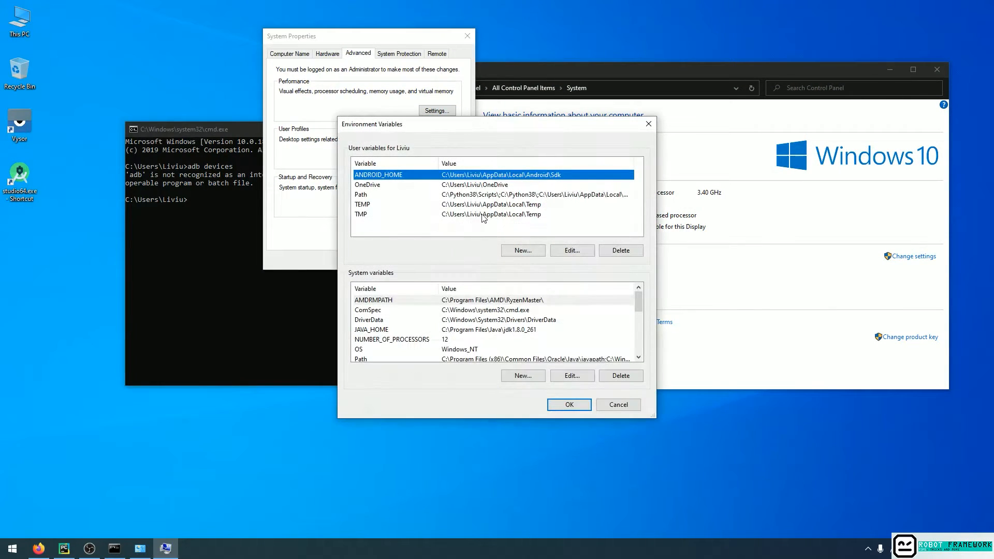
In the user Path variable, change the %ANDROID_HOME%\build-tools entry to %ANDROID_HOME%\platform-tools and confirm the system dialogs.
left_click(508, 195)
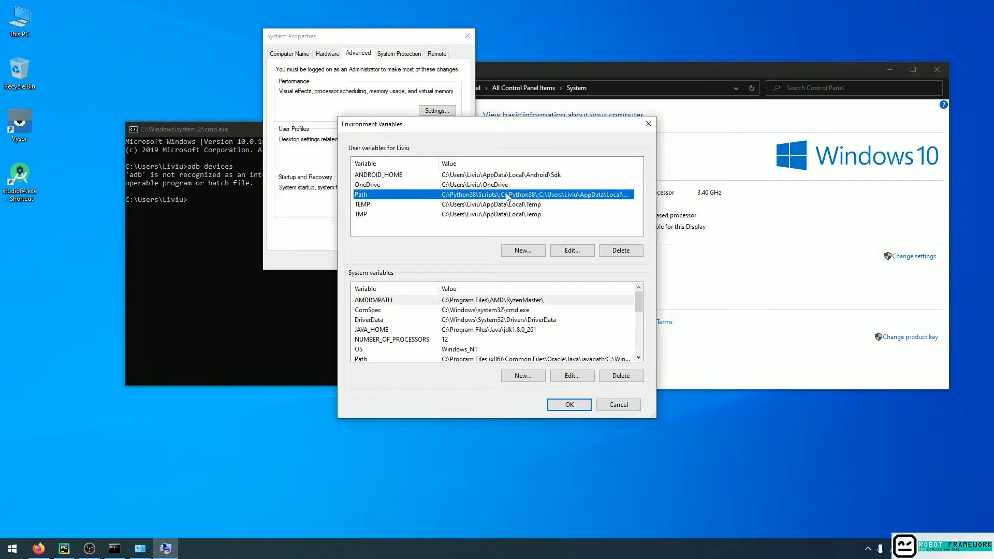
left_click(571, 252)
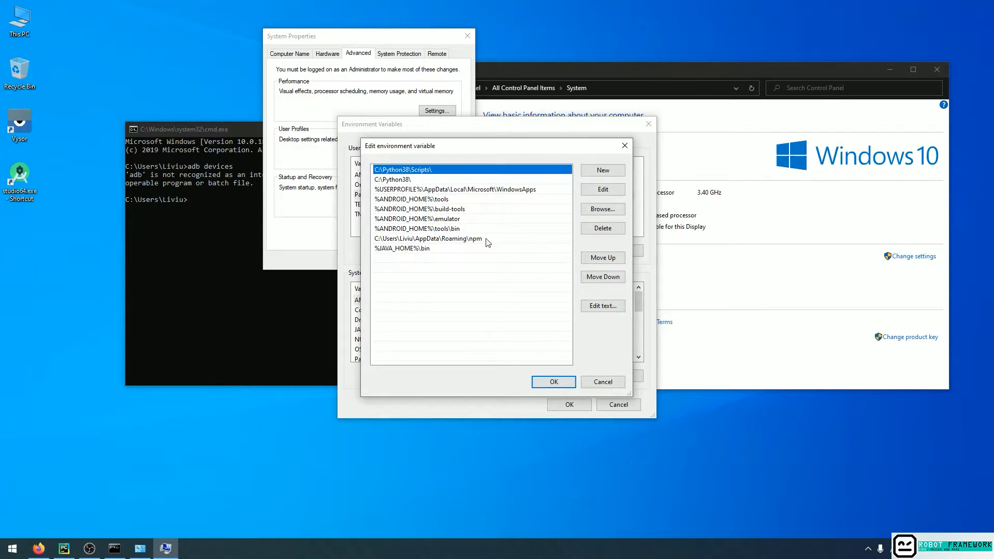
left_click(454, 211)
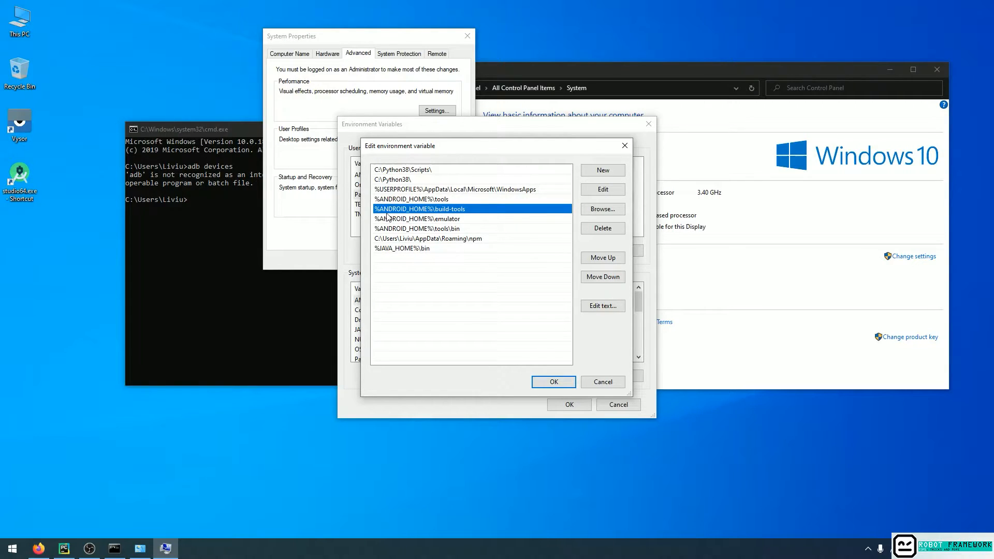
double_click(447, 211)
left_click(450, 210)
key("BackSpace")
key("BackSpace")
key("BackSpace")
key("BackSpace")
key("BackSpace")
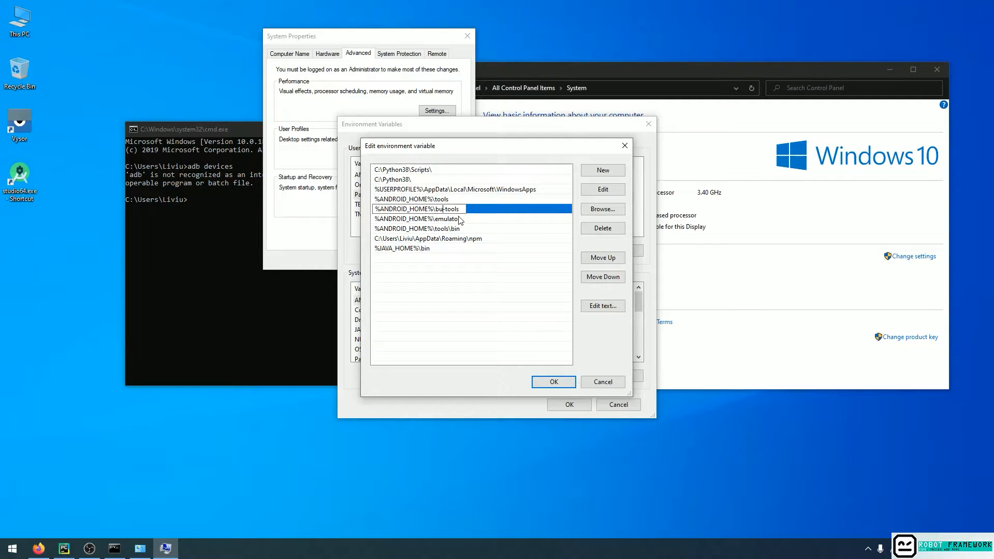
type("platform")
key("Return")
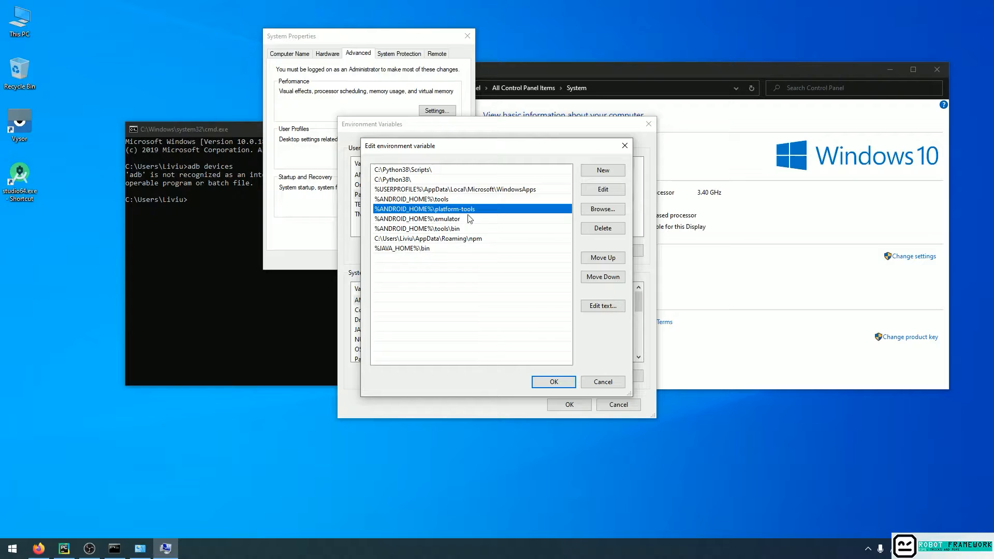
left_click(563, 383)
left_click(574, 406)
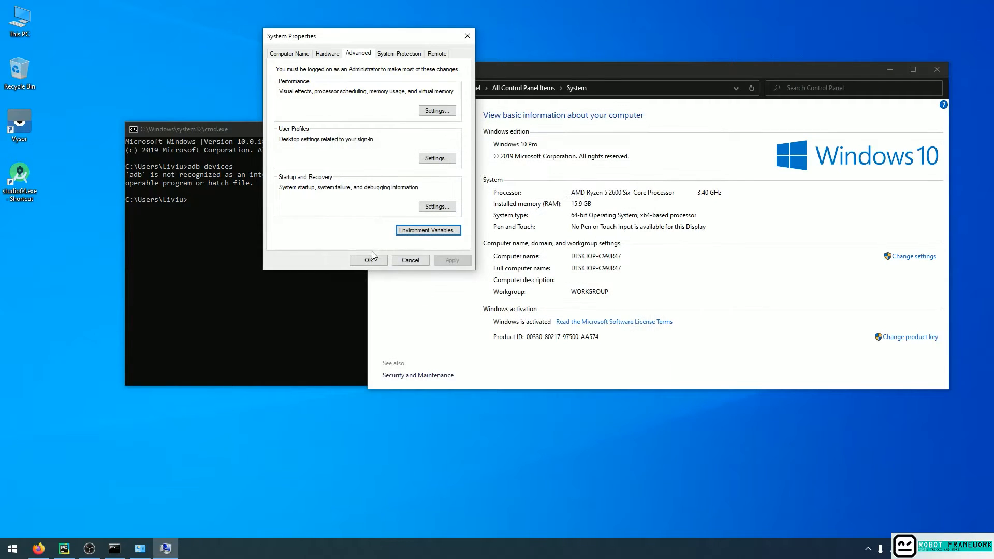
left_click(369, 259)
Exit the old Command Prompt and start a fresh one, closing the System window as well.
left_click(309, 278)
type("exit")
key("Return")
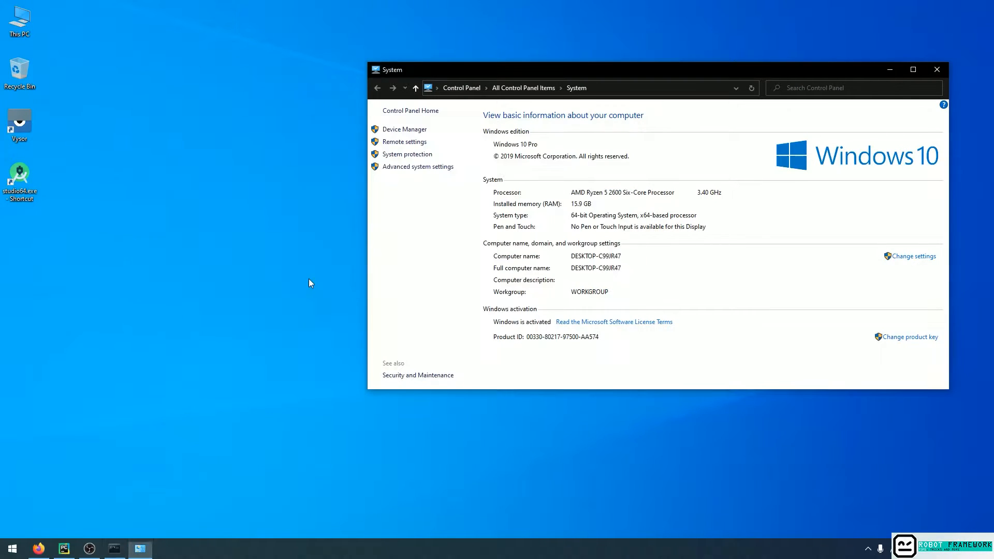
key("super+r")
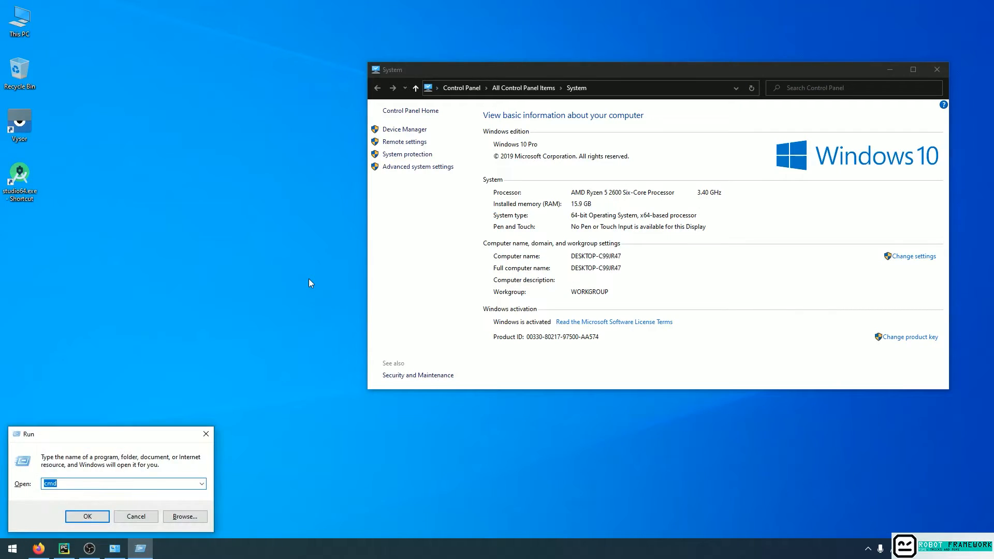
key("Return")
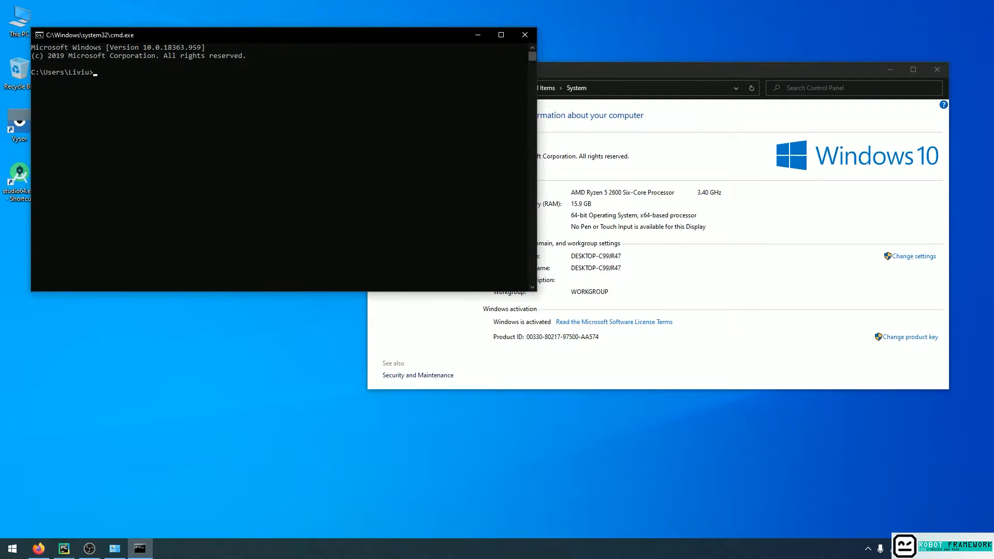
left_click(937, 69)
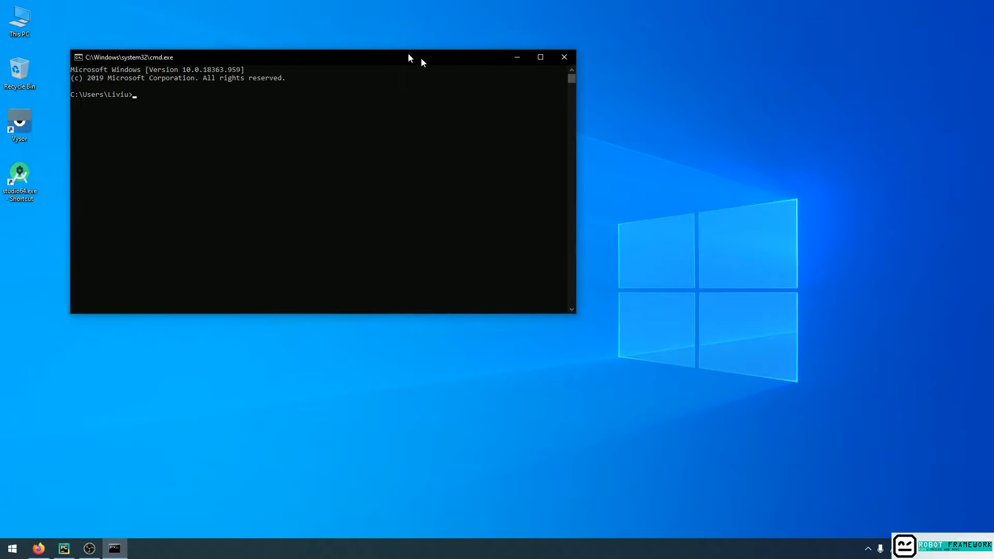
Run adb devices in the new Command Prompt and check the attached device's status.
left_click(549, 166)
type("adb devices")
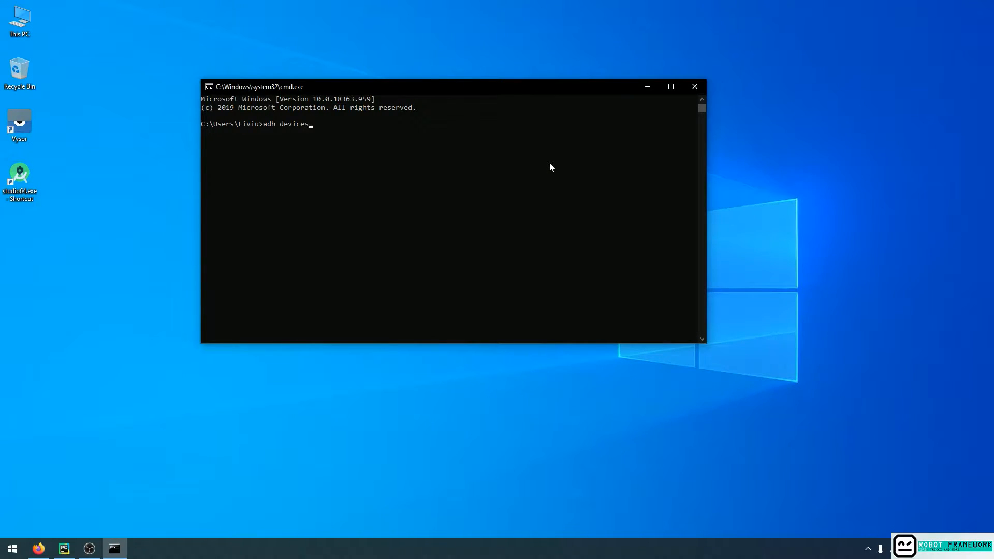
key("Return")
left_click(294, 182)
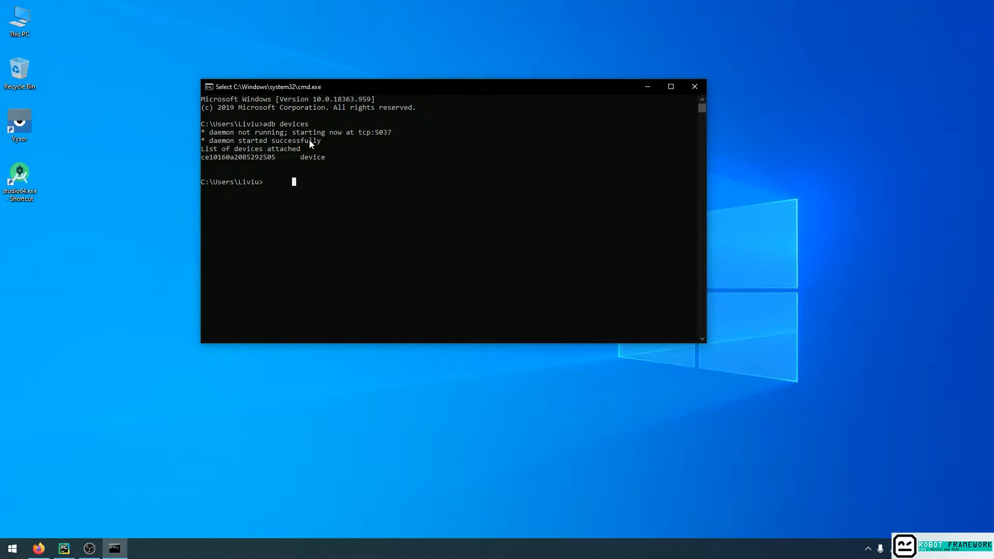
left_click_drag(300, 157, 323, 162)
left_click(306, 223)
Launch Vysor.
left_click(26, 123)
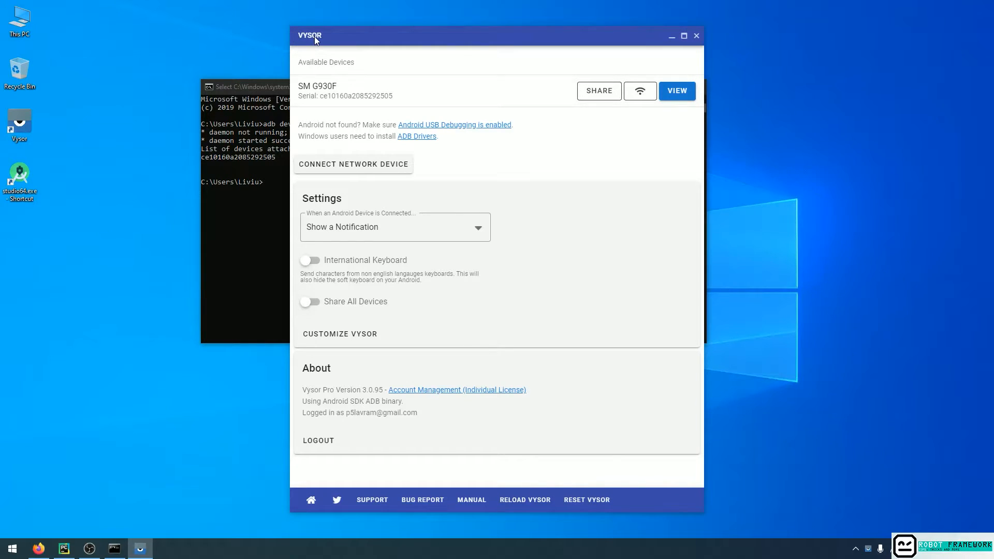
Switch to Firefox, search the web for Vysor, view the download page on vysor.io and go back.
left_click(39, 548)
left_click(428, 201)
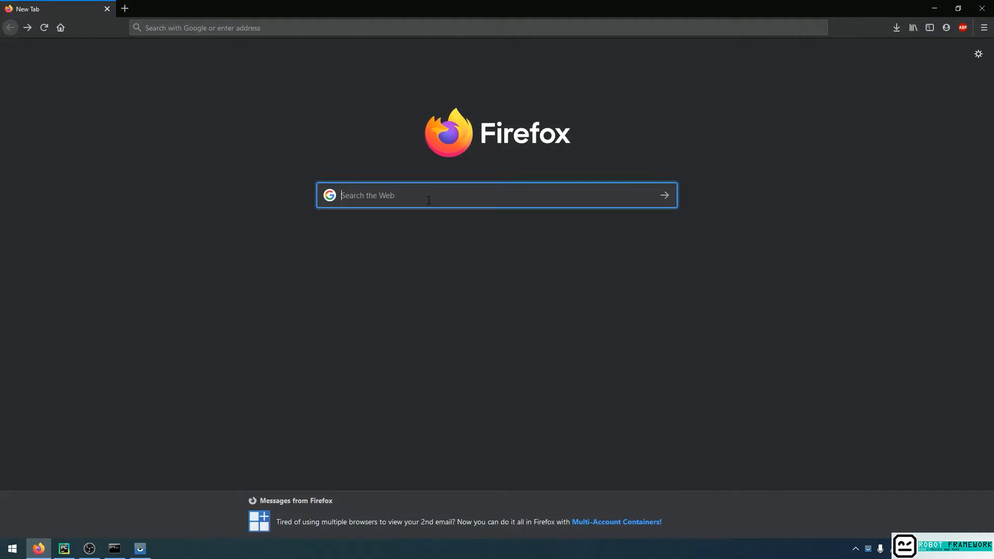
type("vysor\\")
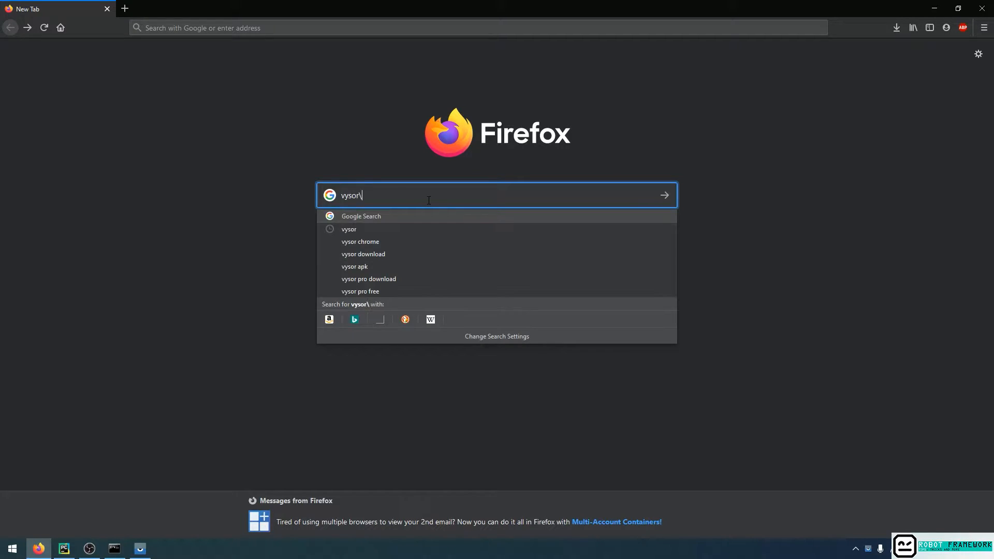
key("Return")
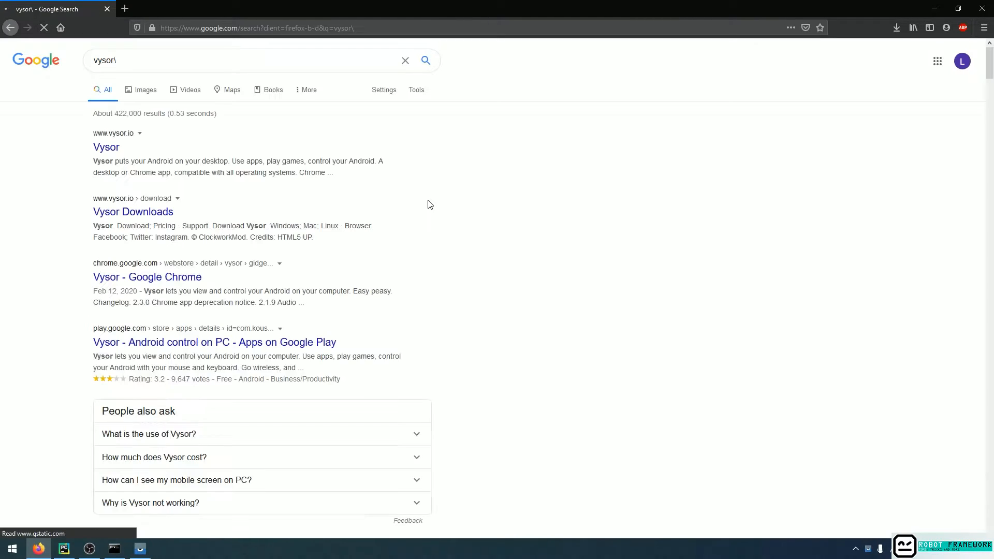
left_click(102, 147)
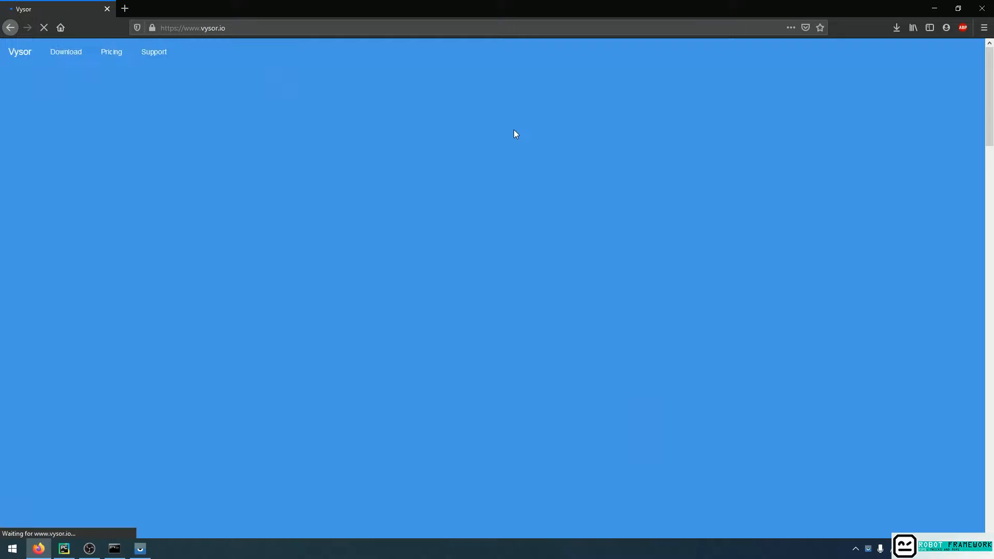
left_click(355, 352)
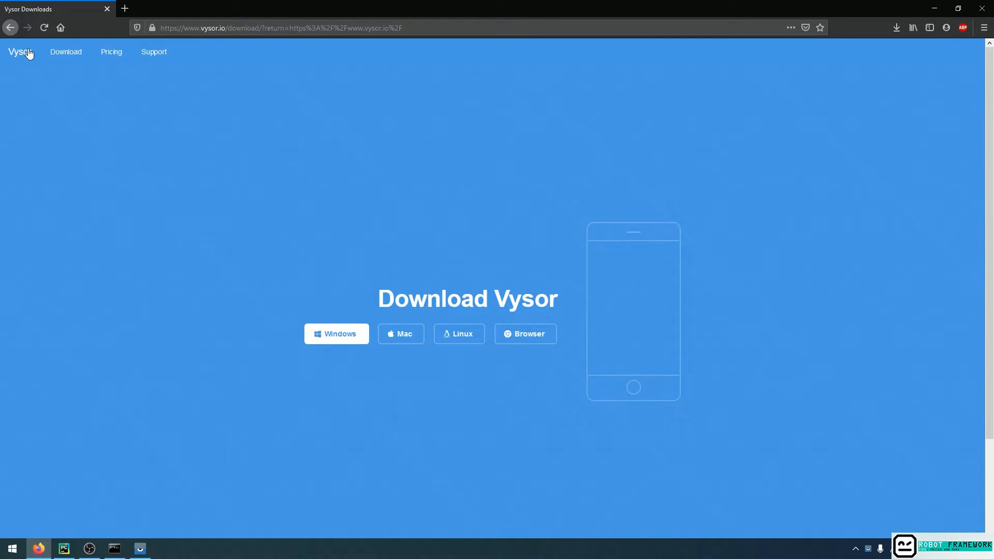
left_click(10, 27)
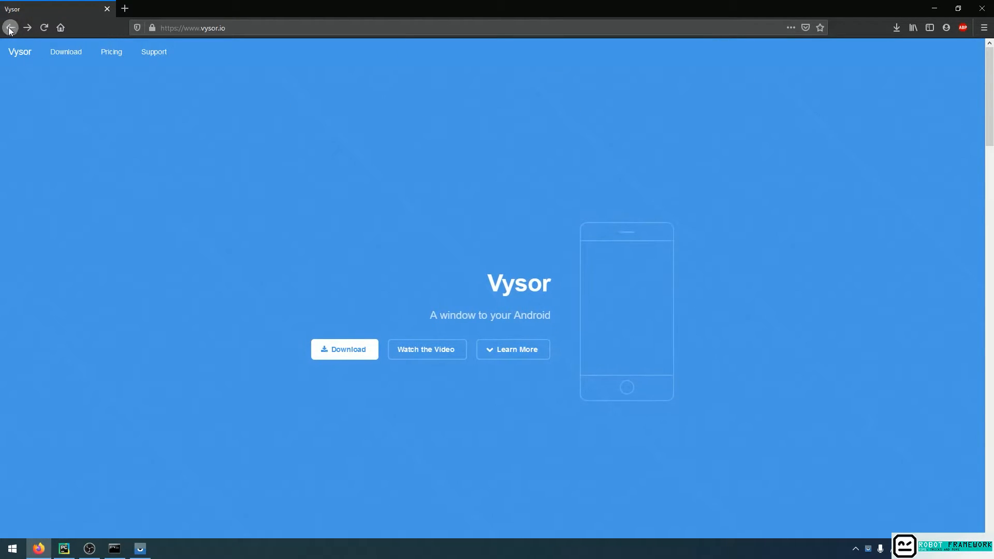
left_click(11, 27)
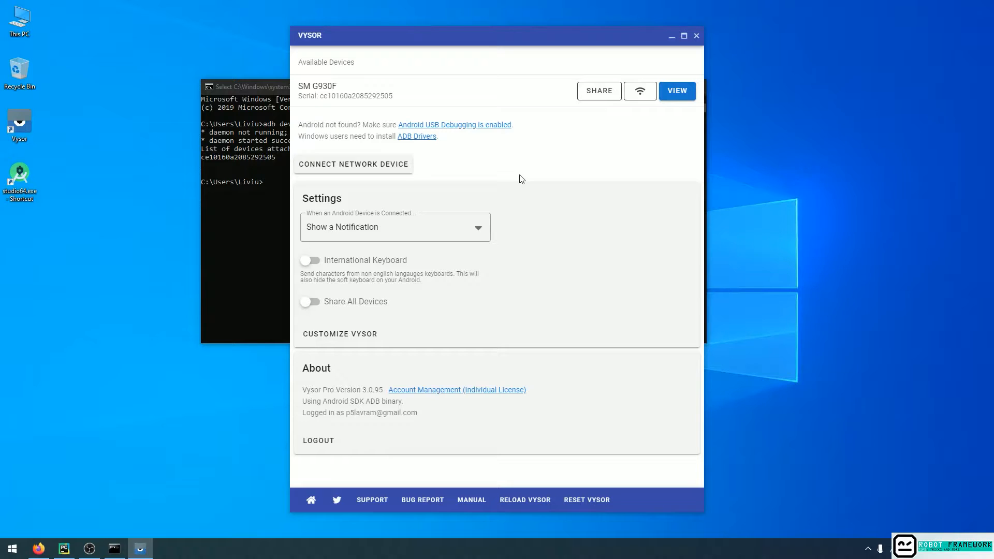
Start mirroring the SM G930F phone in Vysor and enable High Quality Mirroring.
left_click(676, 90)
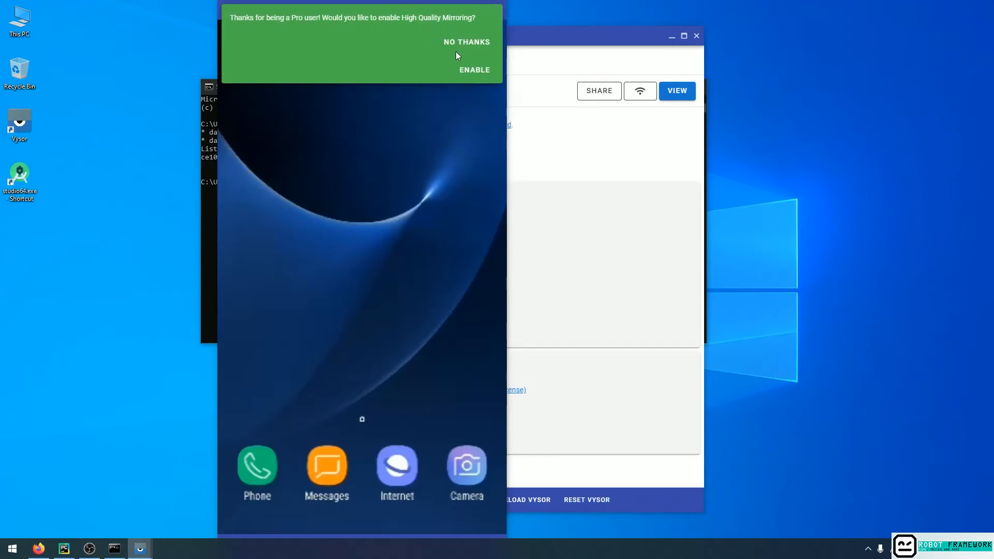
left_click(474, 70)
Shrink the mirrored phone window, place it beside the Command Prompt, and minimise the main Vysor window.
left_click_drag(396, 11, 735, 14)
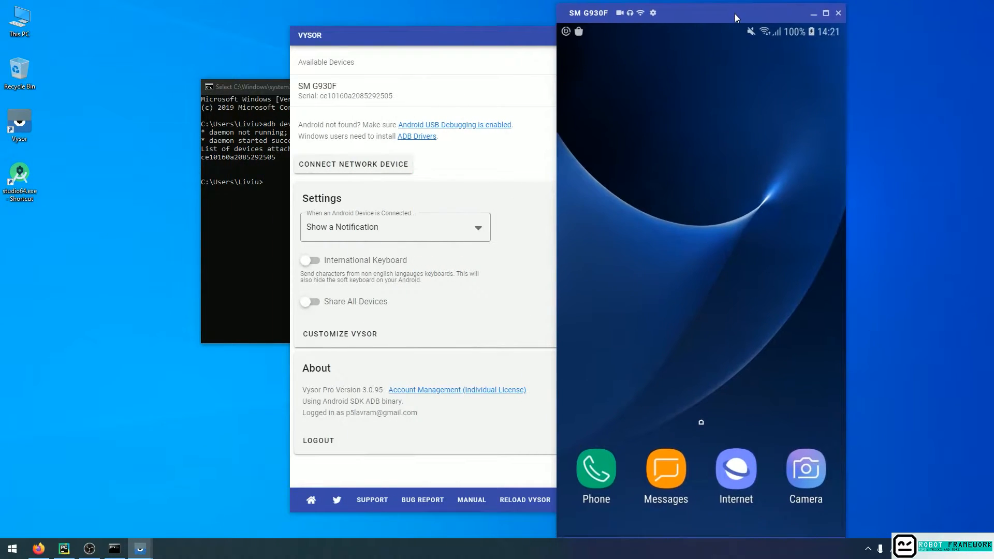
left_click_drag(562, 5, 621, 135)
left_click_drag(728, 144, 700, 60)
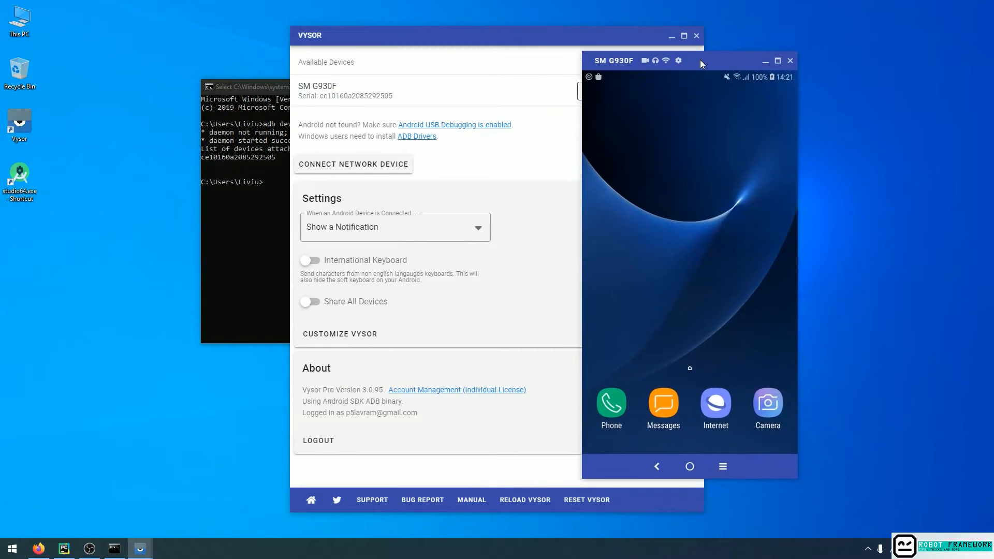
left_click_drag(800, 235, 760, 239)
left_click(671, 36)
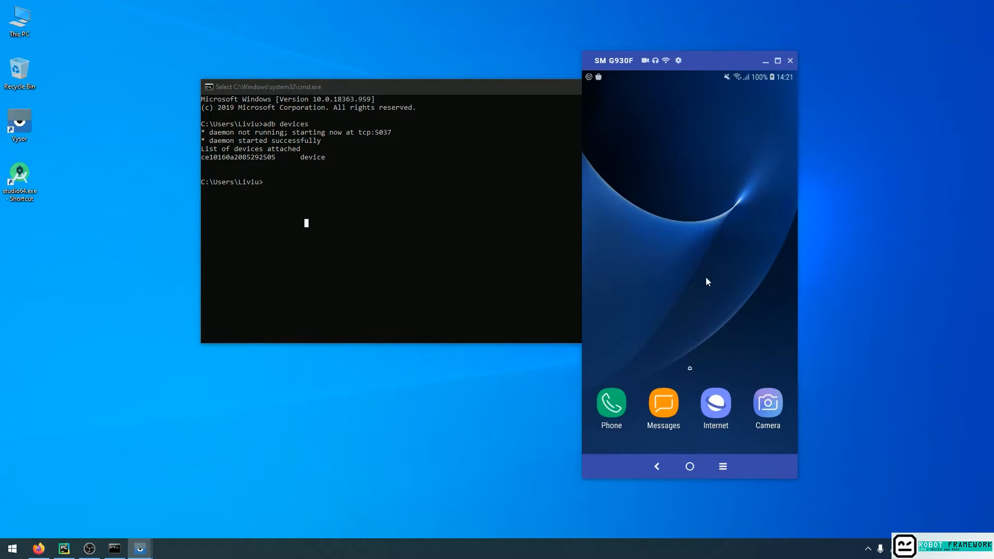
Show the mirrored phone's app drawer and return to its home screen, three times in all.
left_click_drag(702, 331, 688, 79)
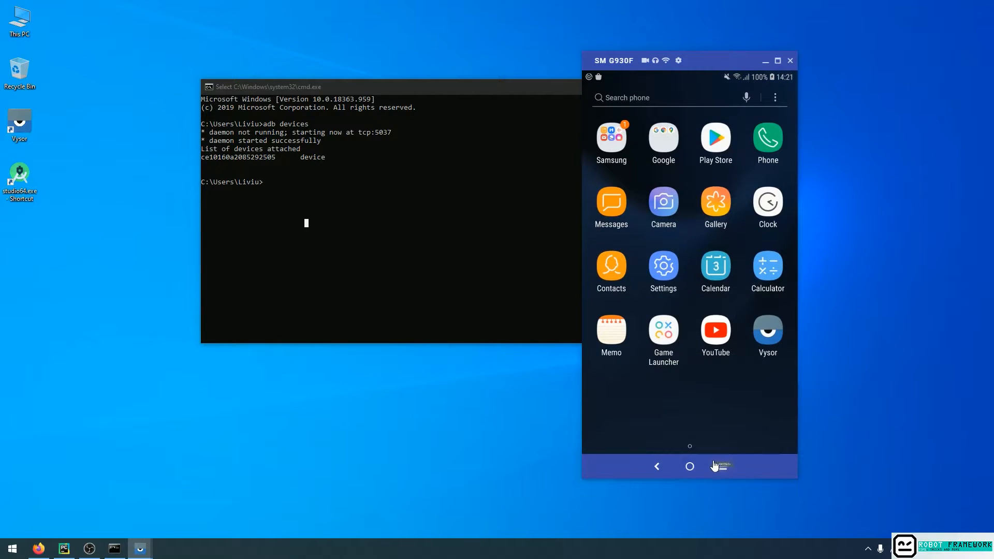
left_click(656, 467)
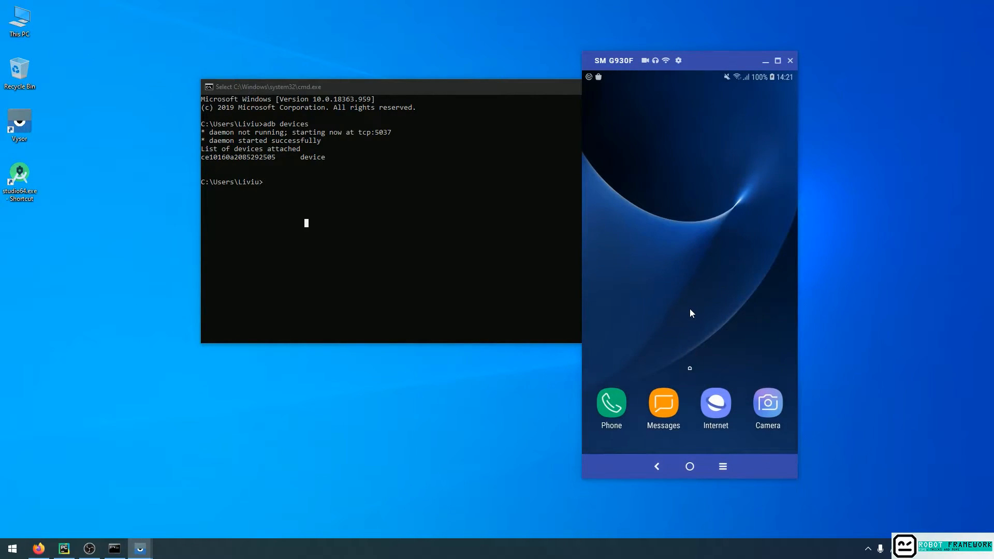
left_click_drag(673, 295, 677, 155)
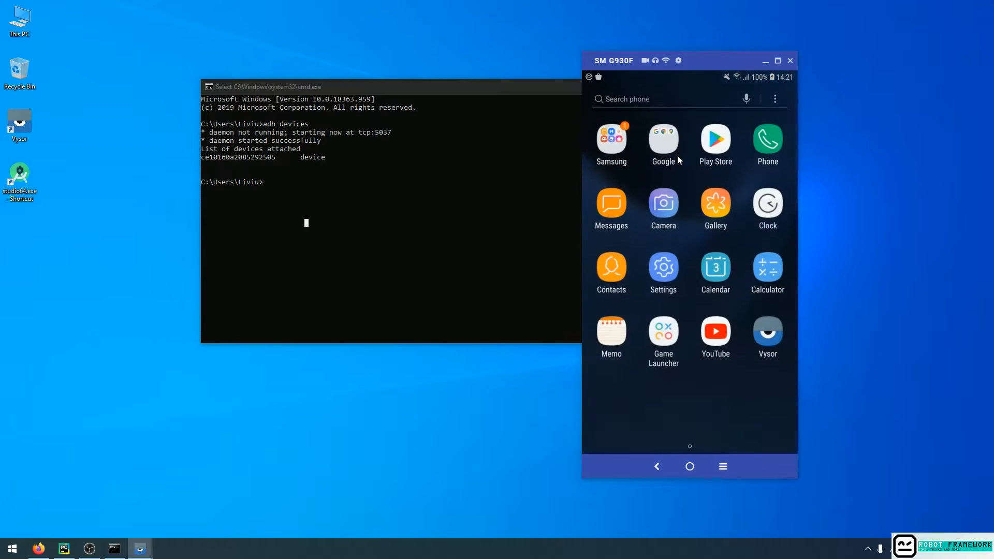
left_click(658, 467)
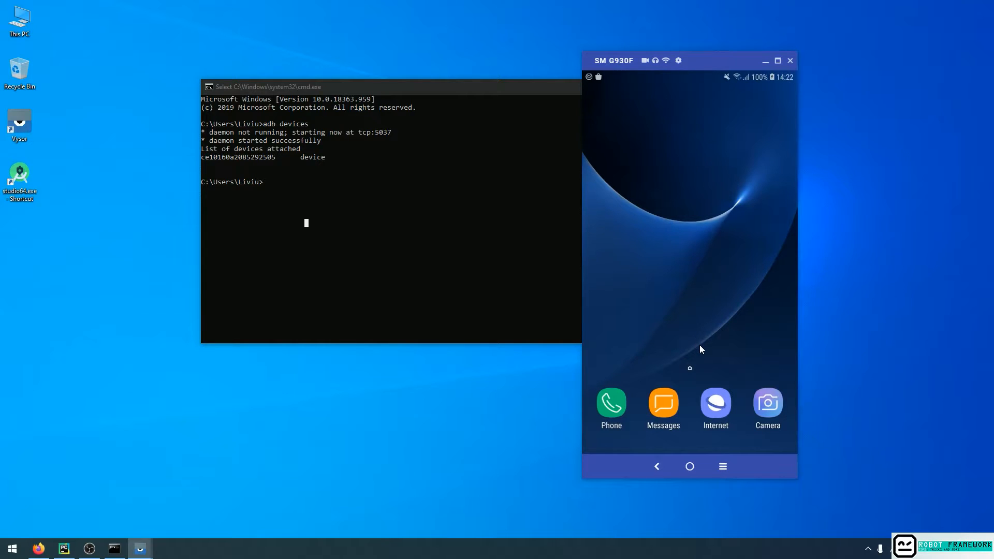
left_click_drag(702, 349, 680, 145)
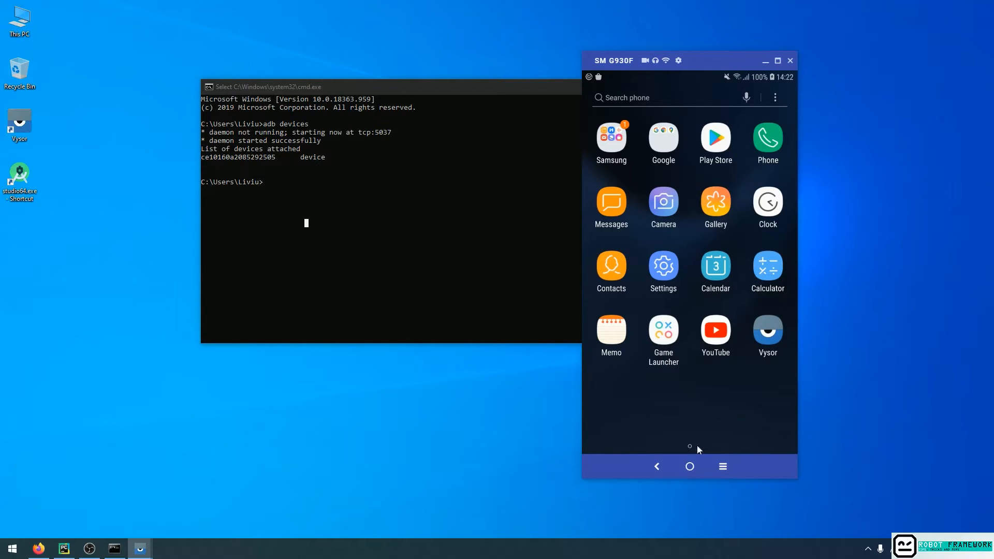
left_click(656, 466)
Open the mirrored phone's Settings from its notification shade and go to Software information under About phone.
left_click_drag(681, 72, 701, 349)
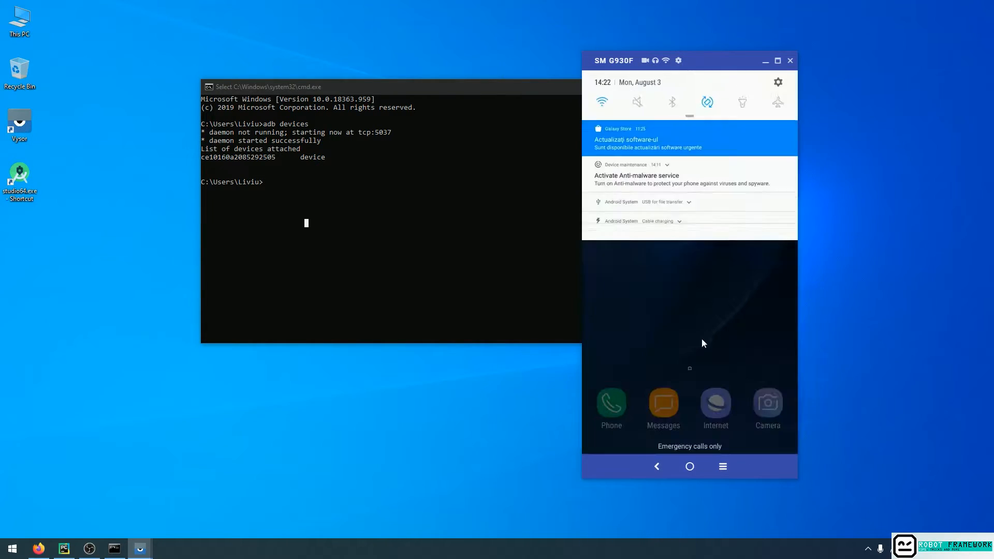
left_click(778, 82)
scroll(681, 339, "down", 1)
scroll(681, 339, "down", 3)
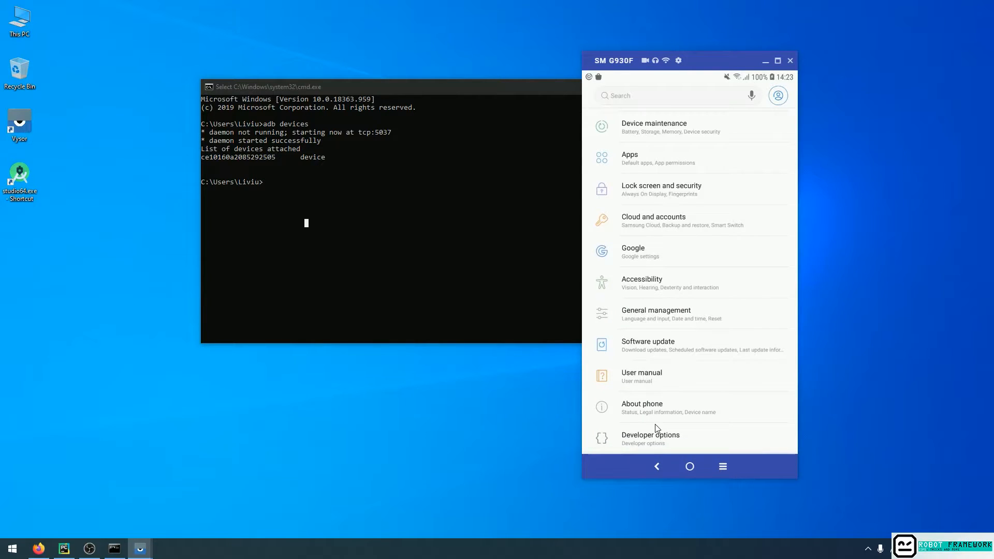
left_click(642, 408)
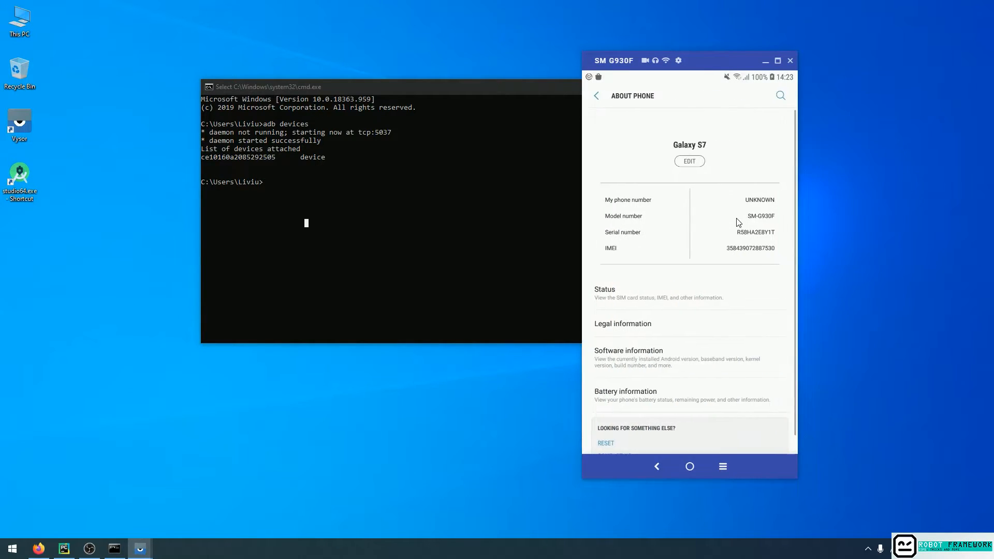
scroll(688, 269, "down", 1)
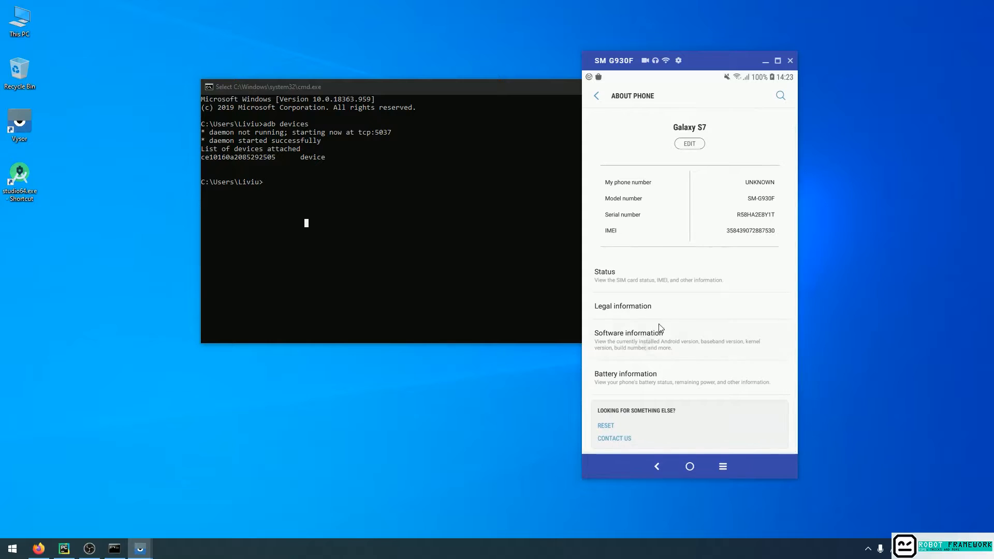
left_click(656, 338)
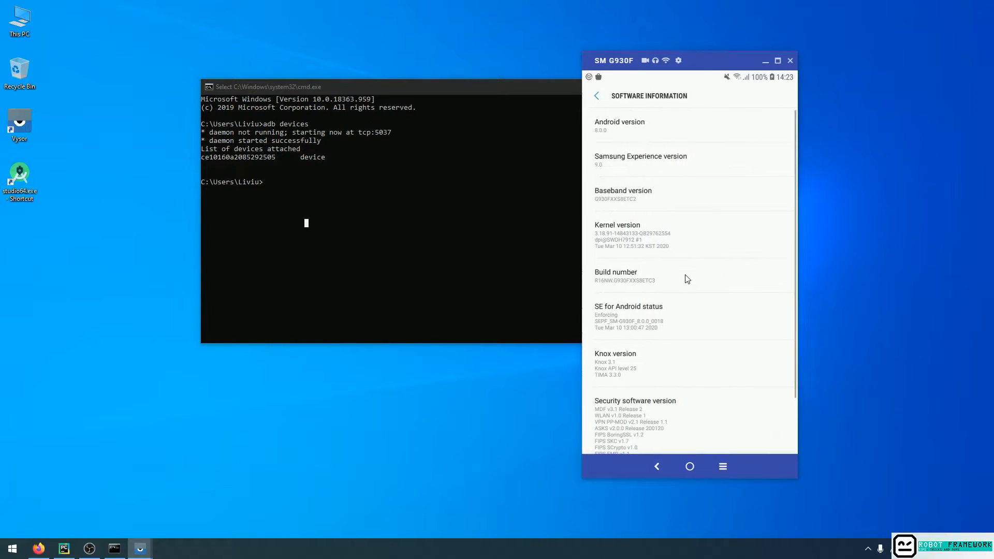
Tap the phone's Build number repeatedly to turn on Developer mode.
left_click(626, 278)
left_click(626, 278)
left_click(627, 278)
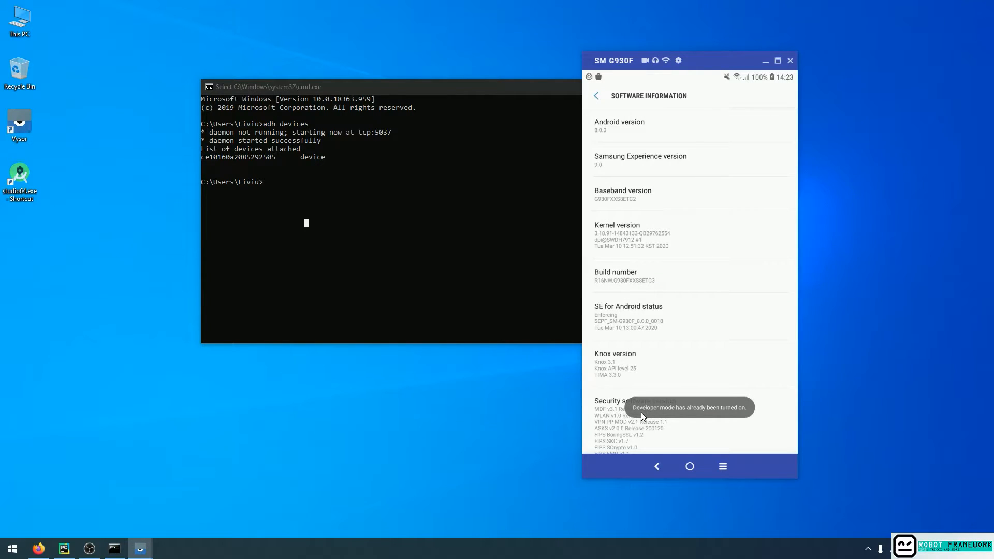
left_click(628, 279)
Return to the phone's main Settings list, check USB debugging in Developer options, and go back to the home screen.
left_click(596, 98)
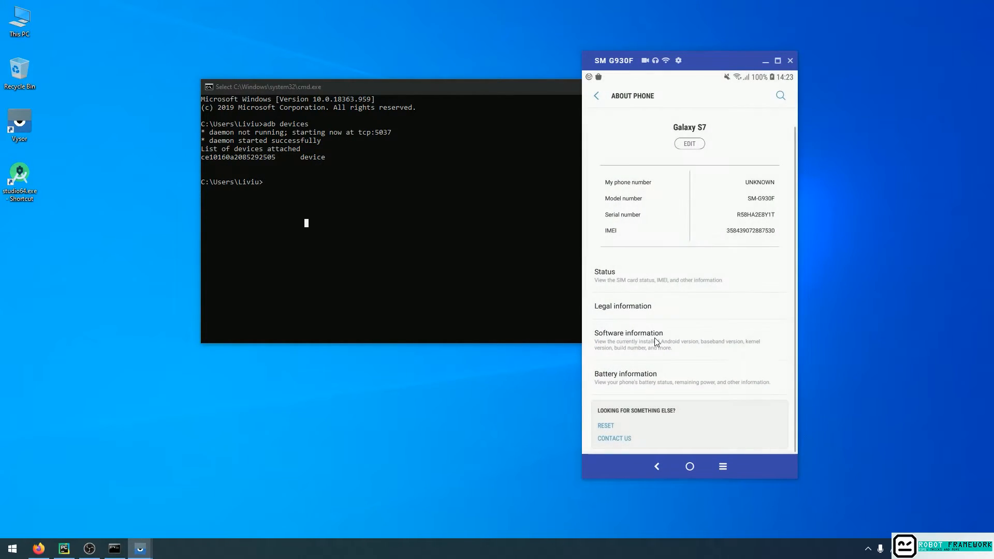
left_click(600, 98)
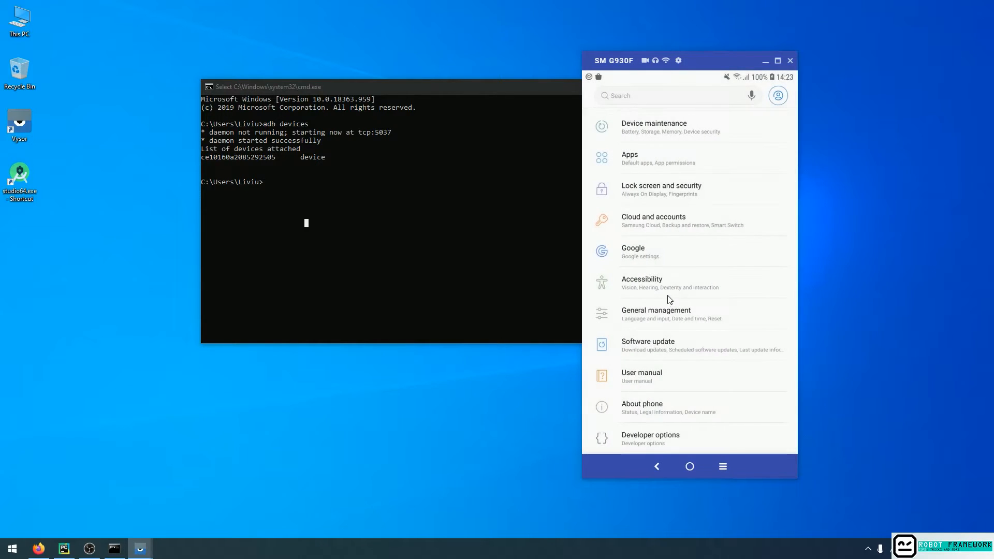
left_click(645, 439)
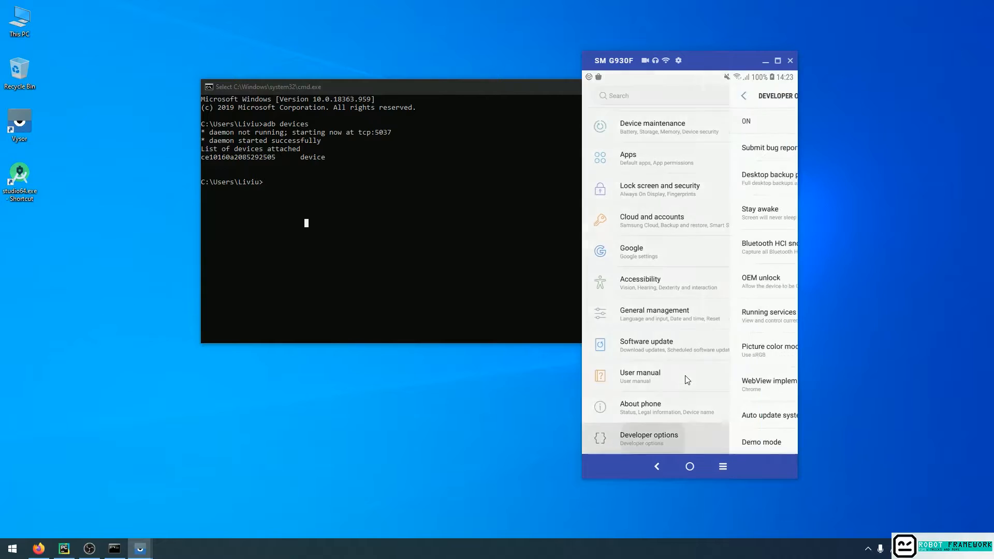
scroll(692, 207, "down", 5)
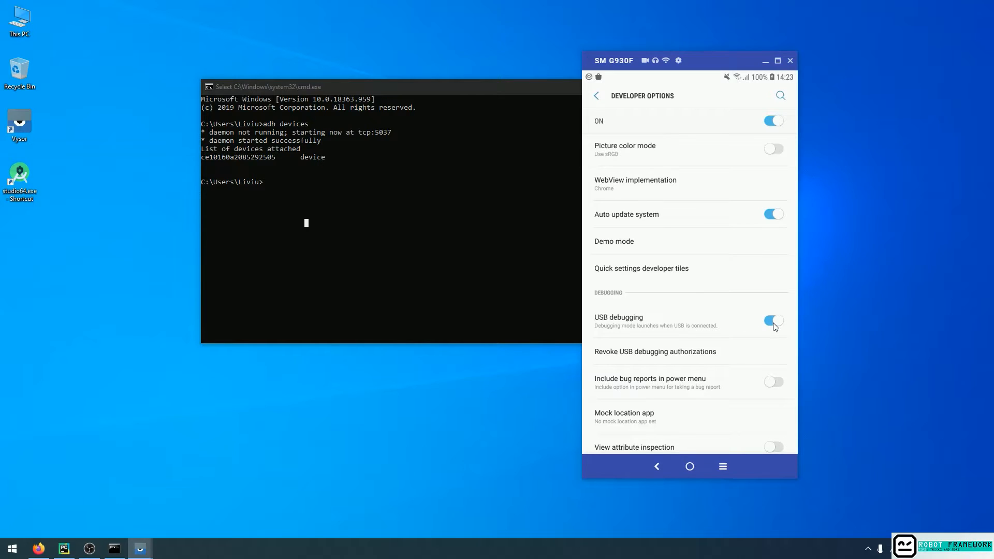
left_click(600, 97)
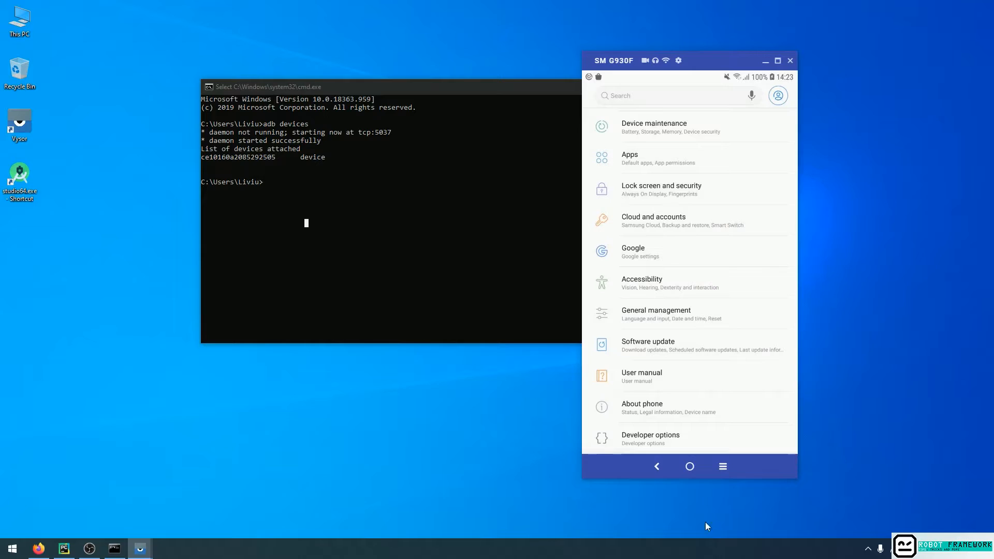
left_click(658, 470)
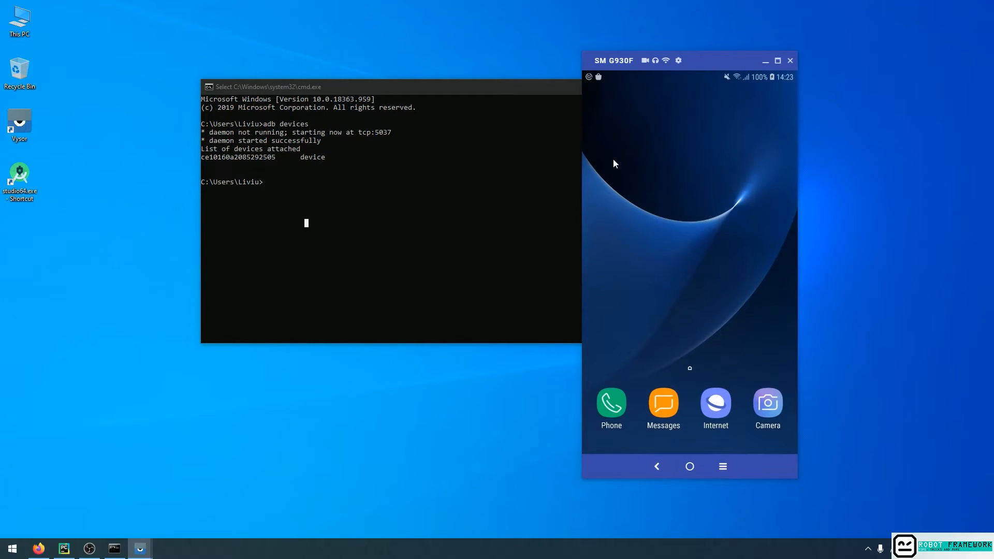
Switch to the Command Prompt, run adb devices again, and highlight the connected device's serial number in the output.
left_click(459, 167)
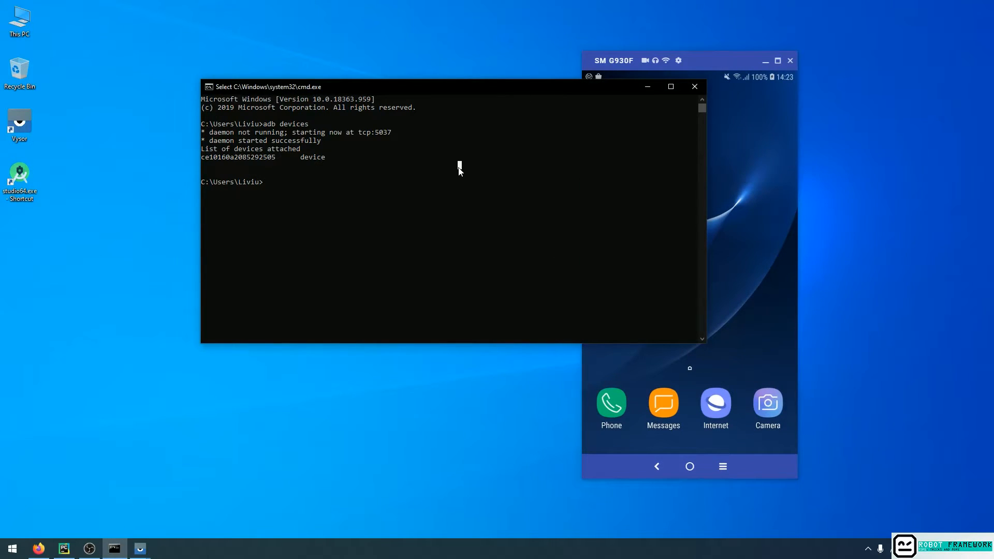
key("Escape")
type("adb devices")
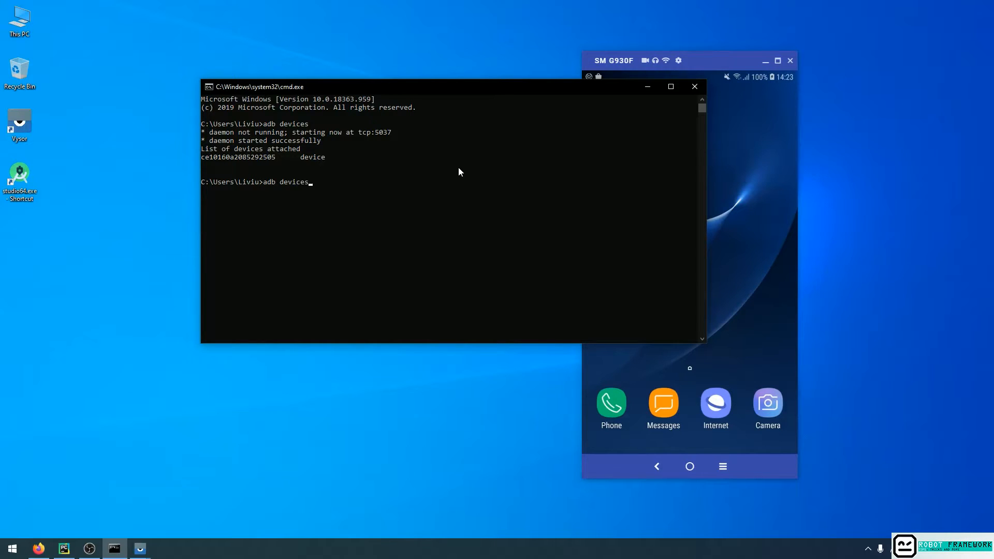
key("Return")
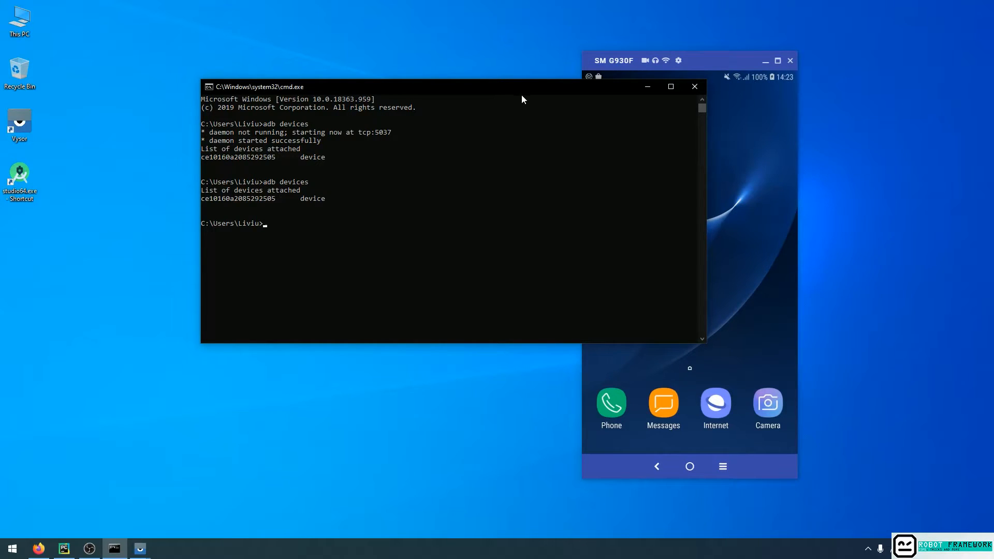
left_click_drag(510, 91, 610, 128)
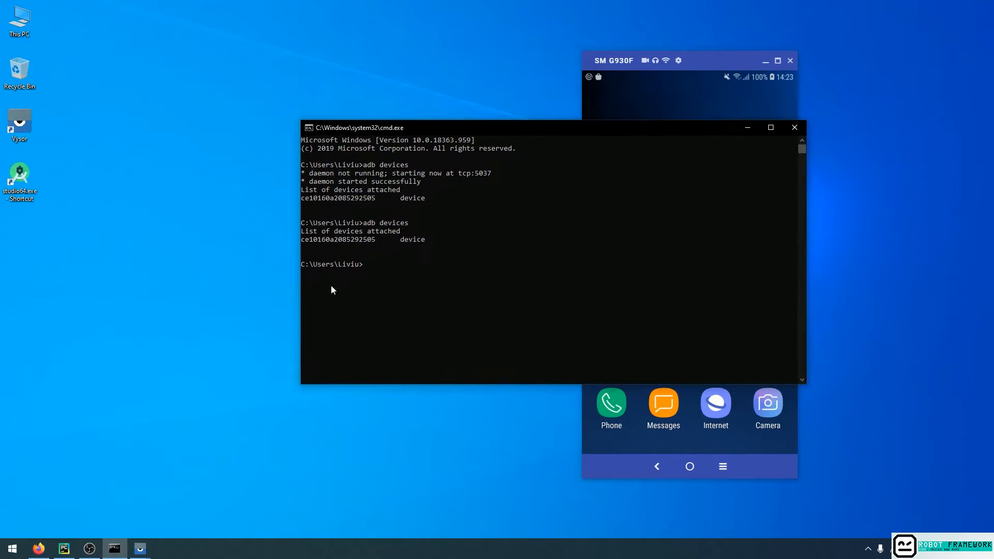
left_click_drag(303, 240, 374, 241)
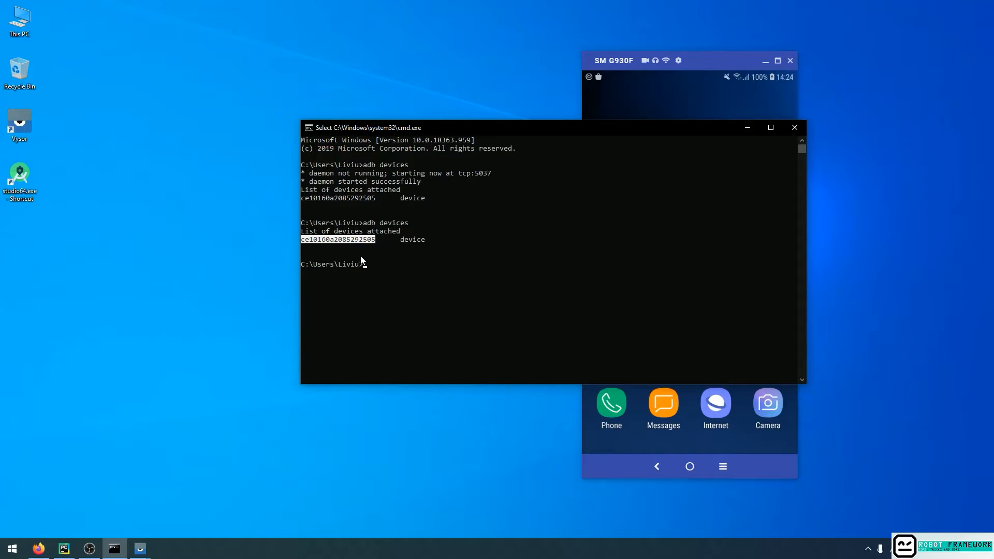
left_click_drag(561, 126, 472, 99)
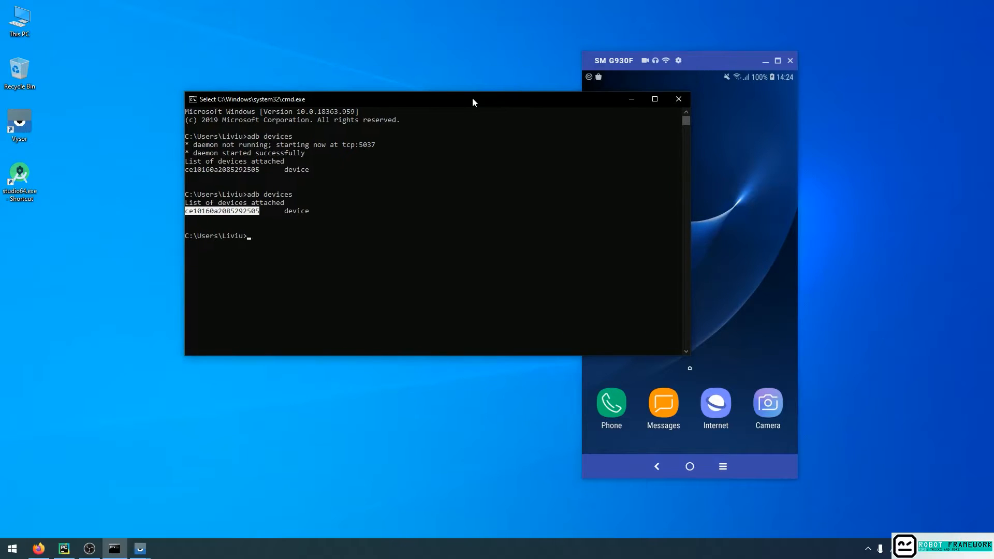
Retry the disconnected phone mirroring, dismiss the remaining notices, and minimise the mirrored phone window.
left_click(704, 60)
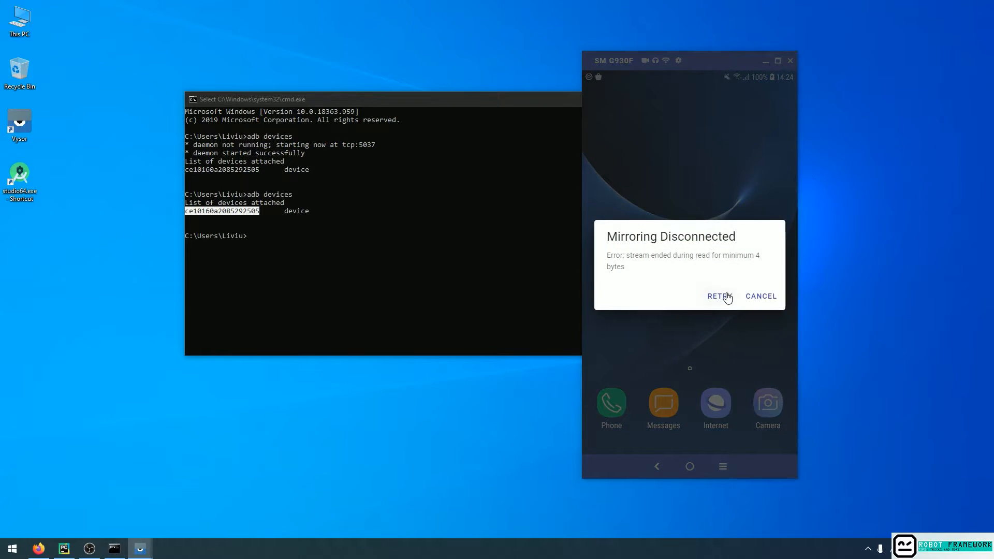
left_click(724, 295)
left_click_drag(727, 66, 395, 52)
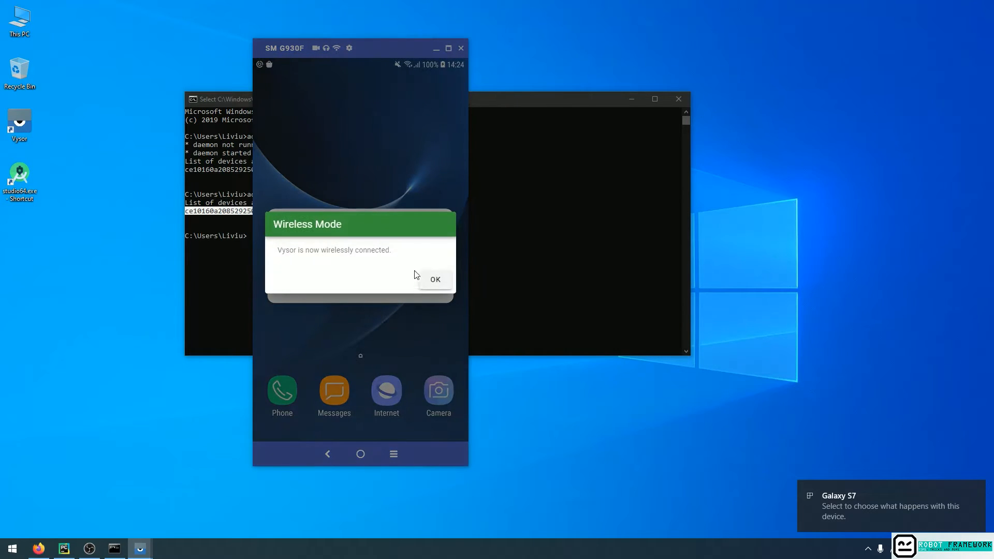
left_click(434, 278)
left_click(432, 286)
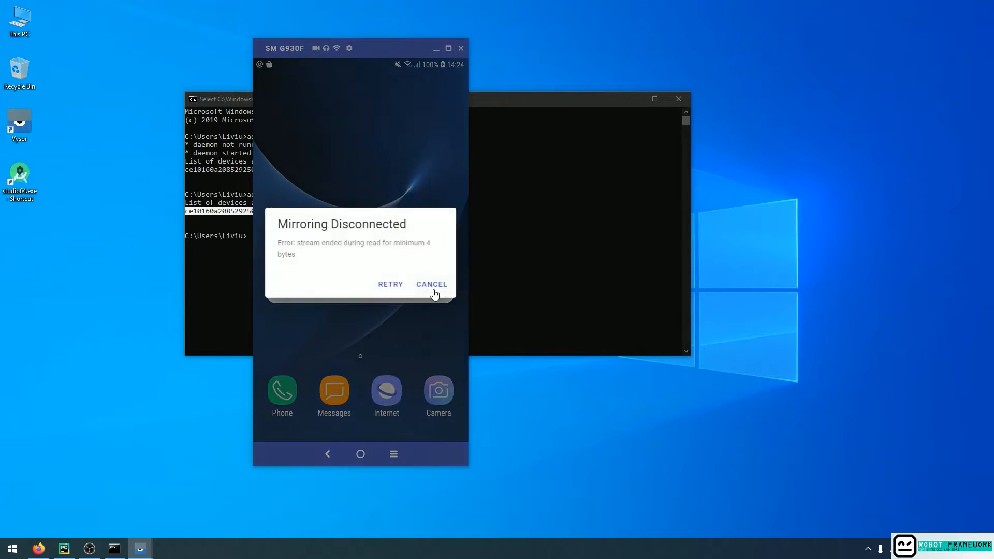
left_click(434, 286)
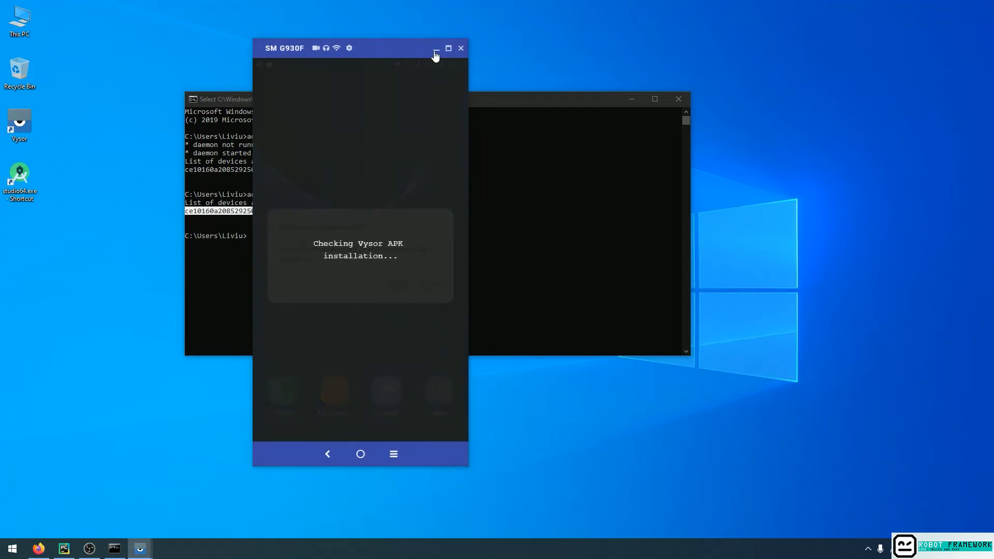
left_click(436, 49)
left_click(240, 302)
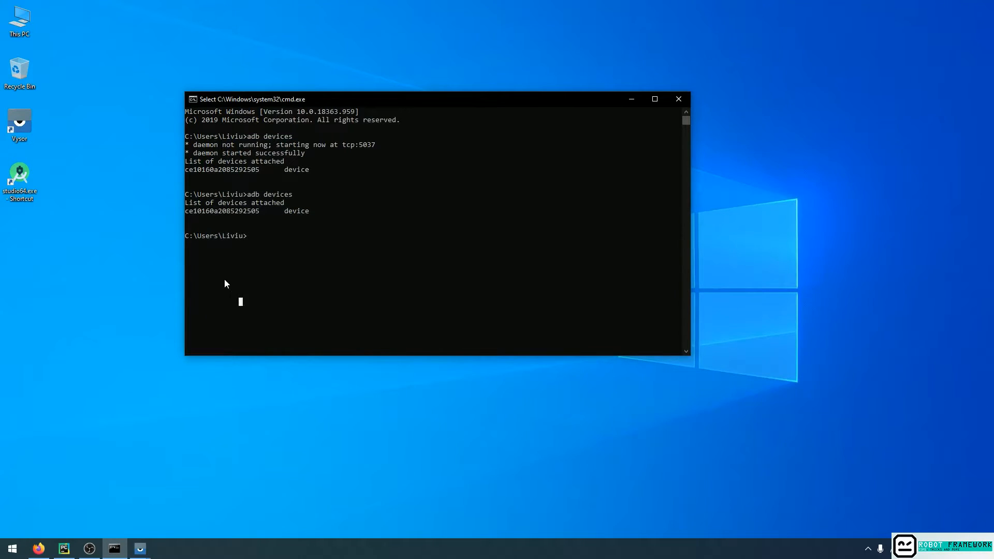
Launch Android Studio, review the SDK Platforms and SDK Tools lists in the Android SDK settings, and cancel the settings dialog.
double_click(21, 178)
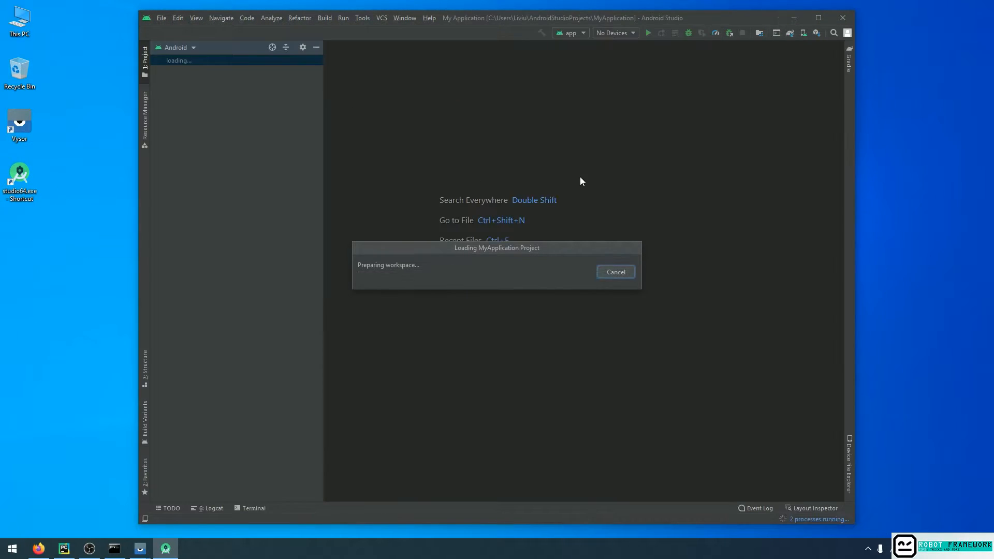
left_click(815, 34)
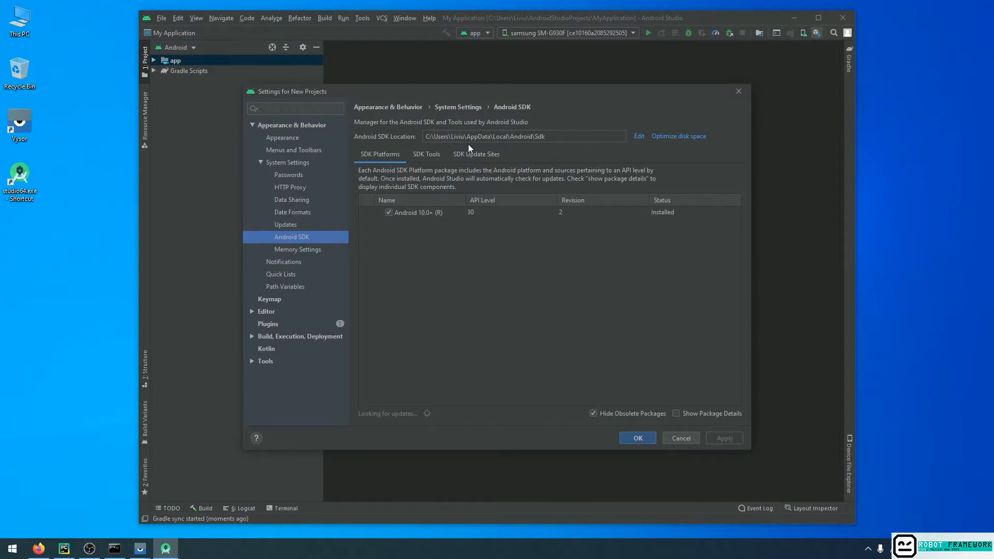
left_click(430, 154)
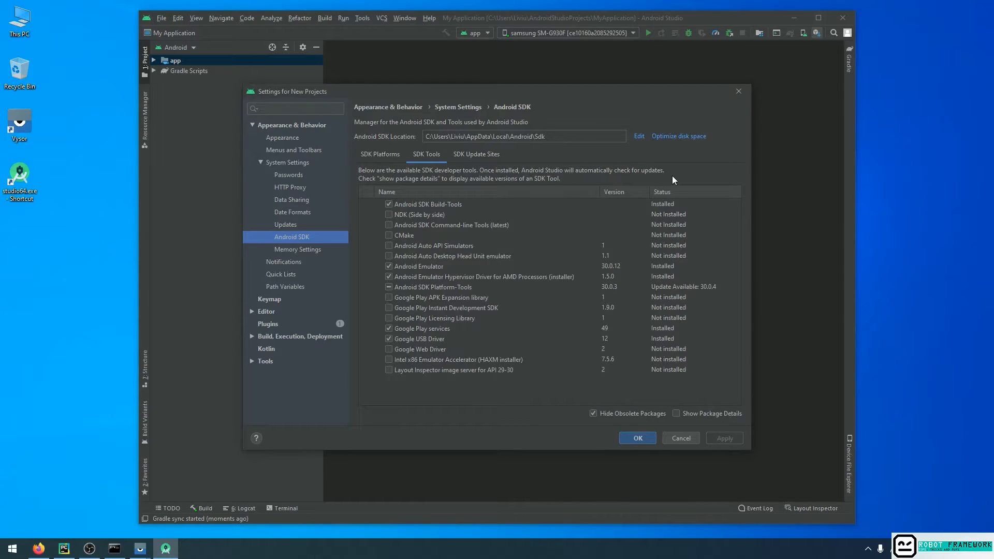
left_click(386, 152)
left_click(430, 154)
left_click(678, 437)
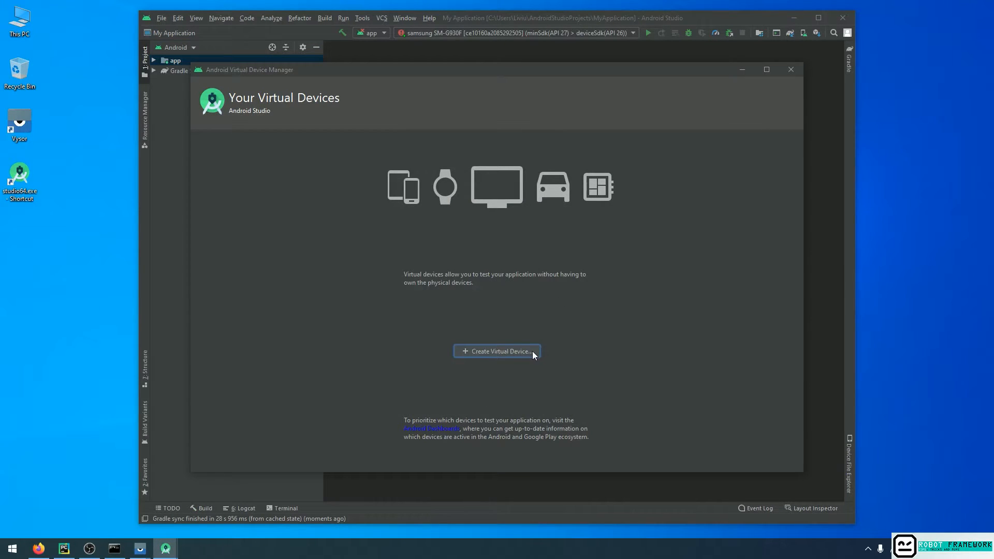
Close and reopen the AVD Manager and start creating a virtual device.
left_click(790, 69)
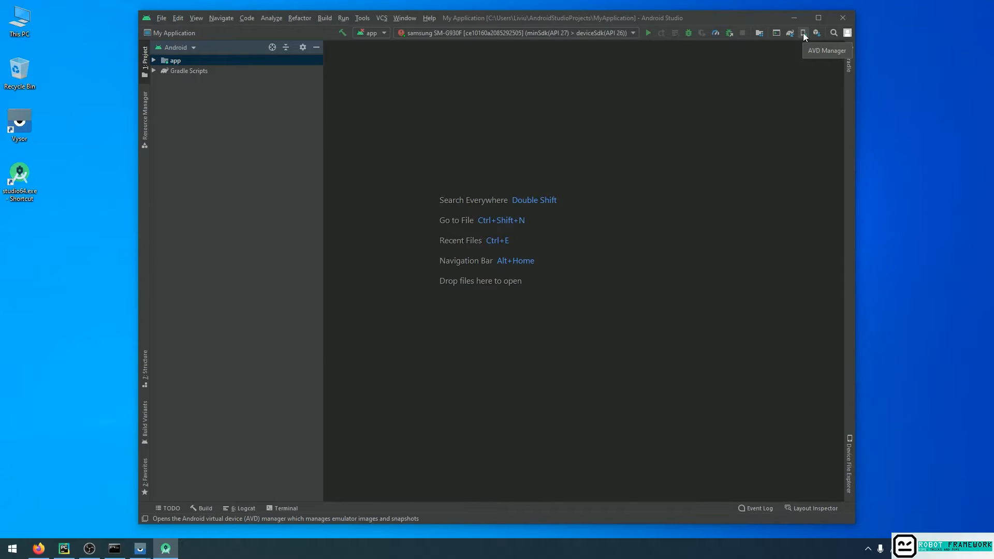
left_click(803, 32)
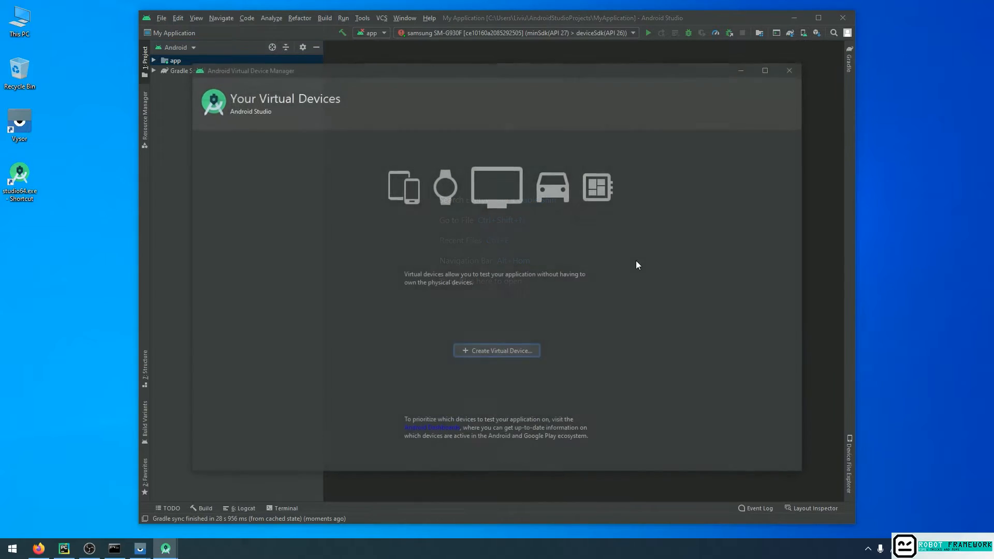
left_click(499, 352)
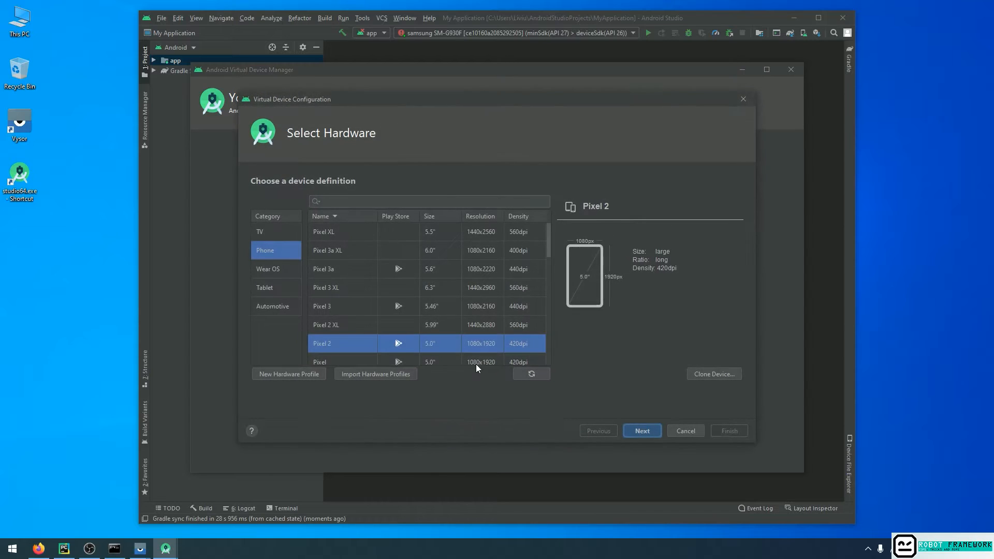
Browse the phone device definitions, choose Pixel 3a as the virtual device's hardware, and continue to the system image selection.
scroll(339, 291, "down", 10)
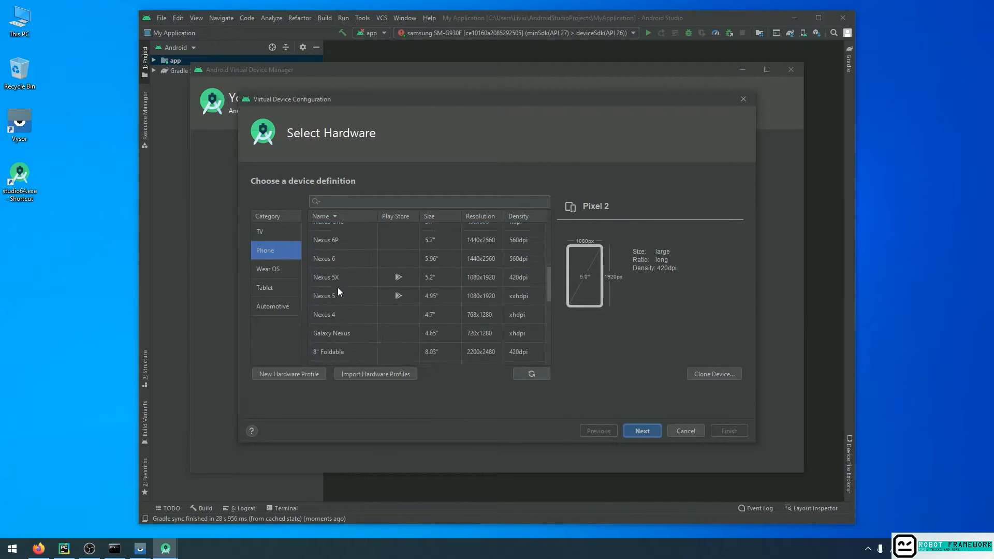
scroll(337, 288, "up", 10)
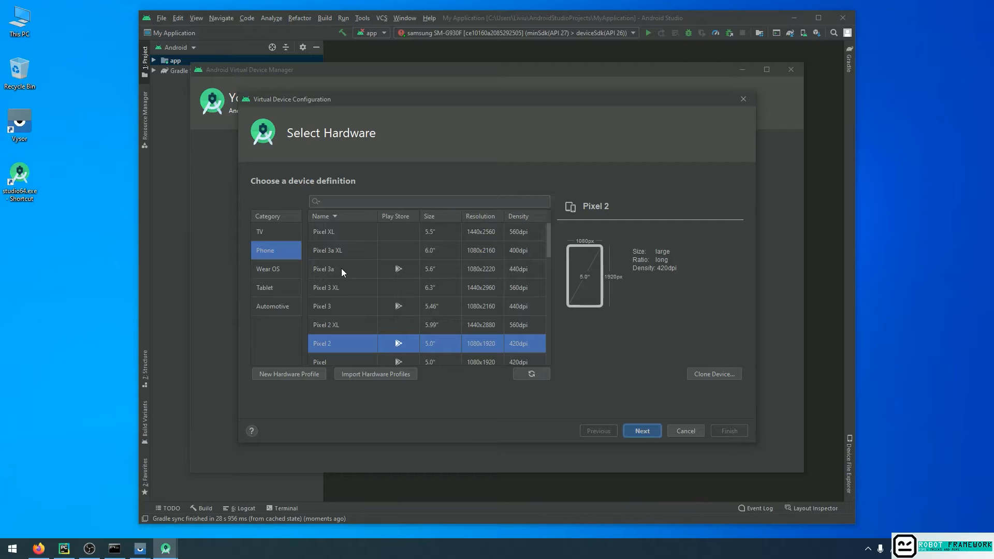
left_click(363, 269)
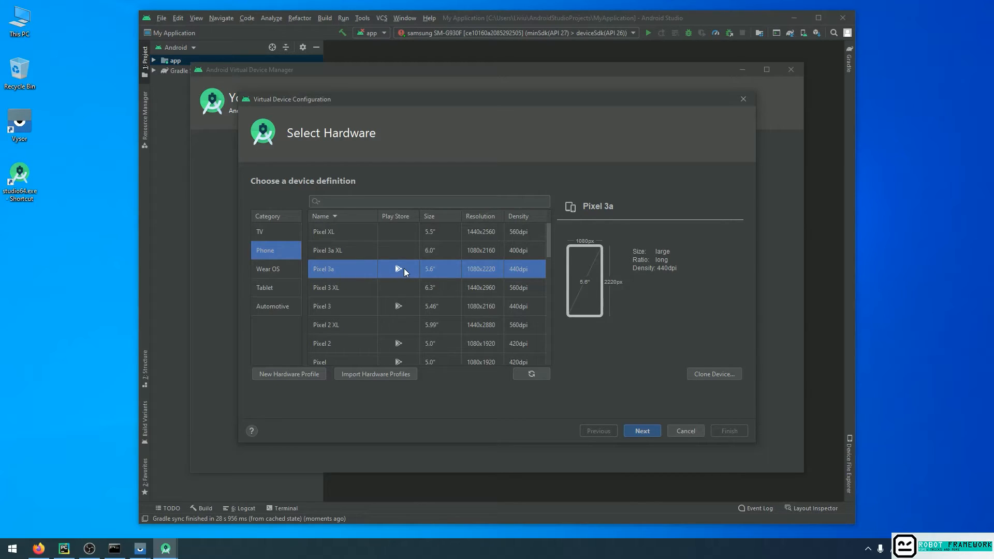
scroll(404, 268, "down", 4)
scroll(410, 281, "up", 4)
scroll(455, 284, "down", 3)
scroll(454, 284, "up", 3)
left_click(383, 254)
left_click(376, 270)
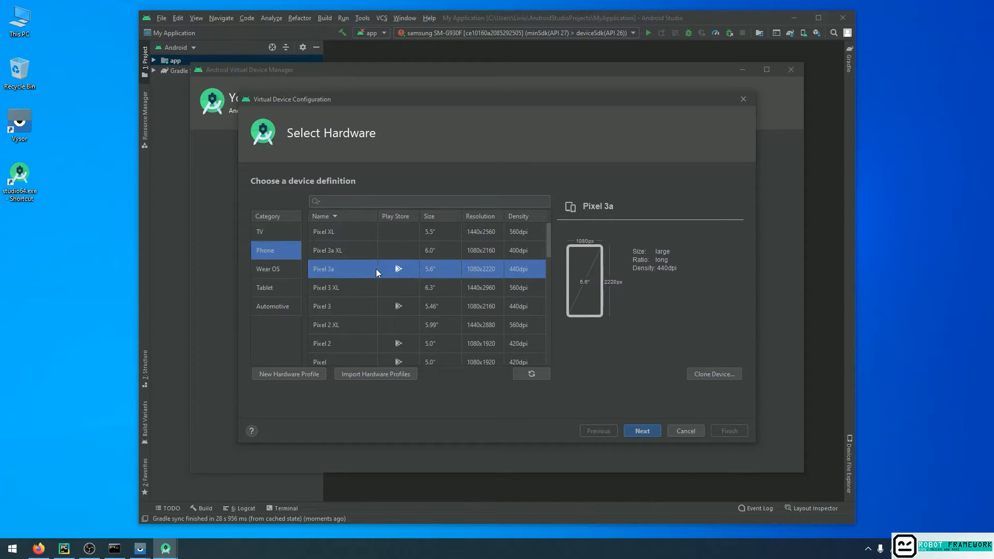
left_click(648, 430)
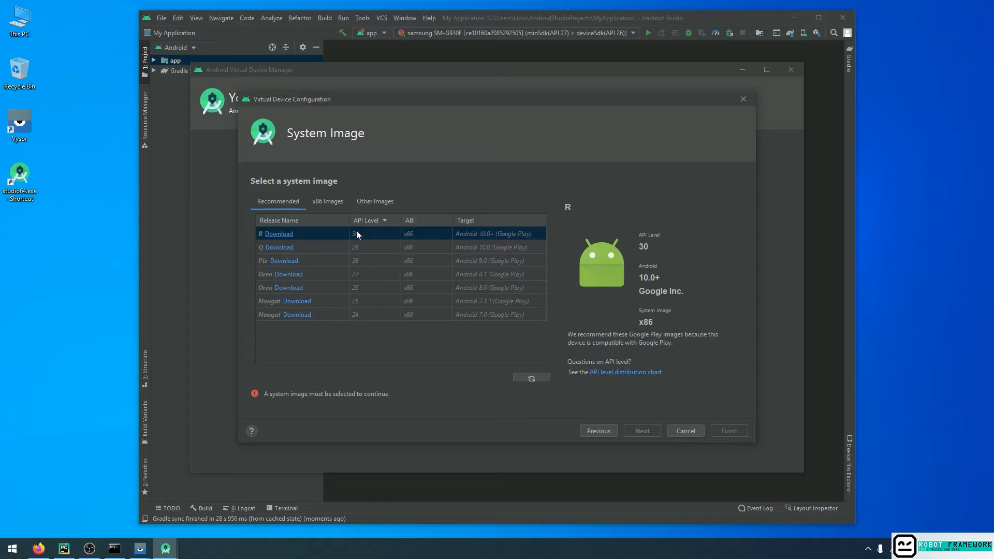
Download the recommended Q system image (API level 29, x86, Google Play) and use it for the virtual device.
left_click(325, 202)
scroll(411, 266, "down", 10)
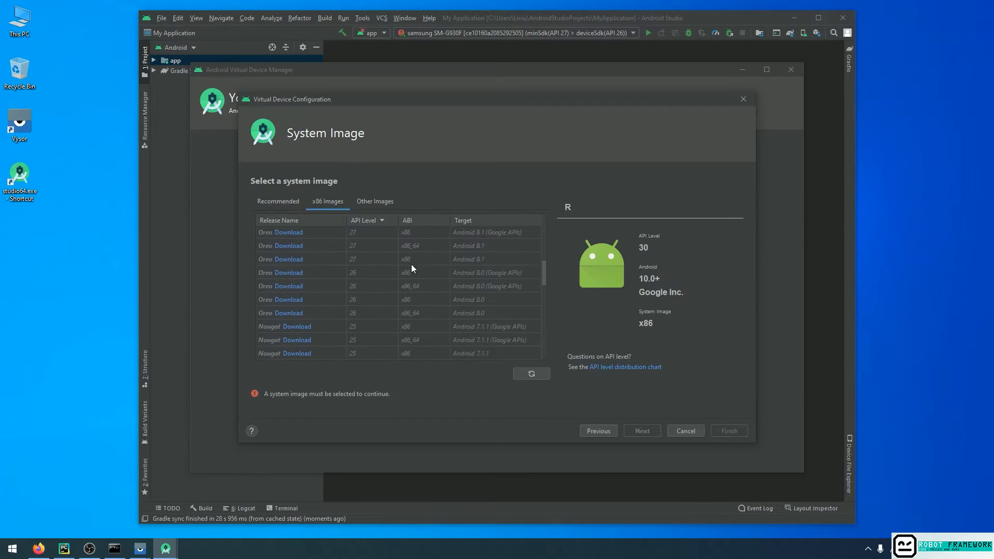
left_click(284, 203)
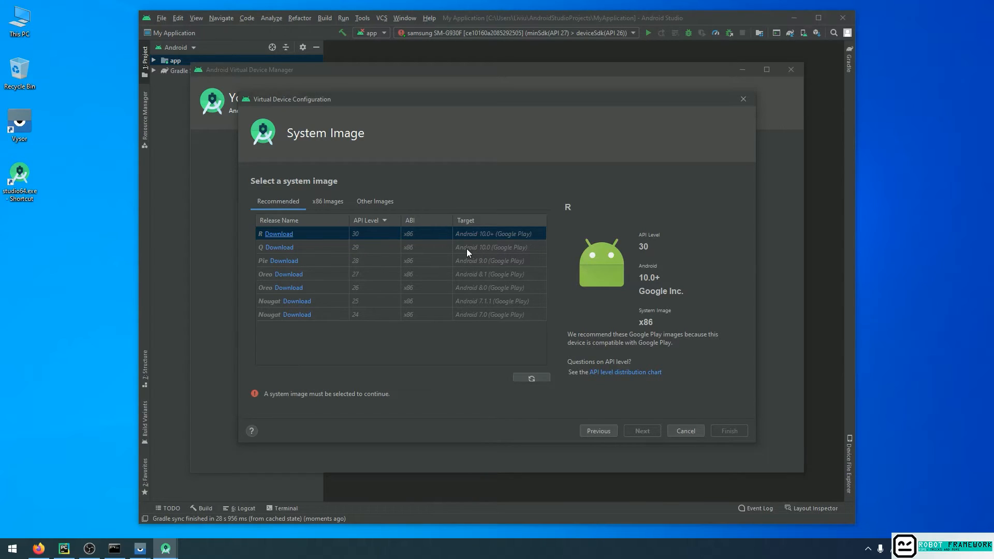
left_click(279, 247)
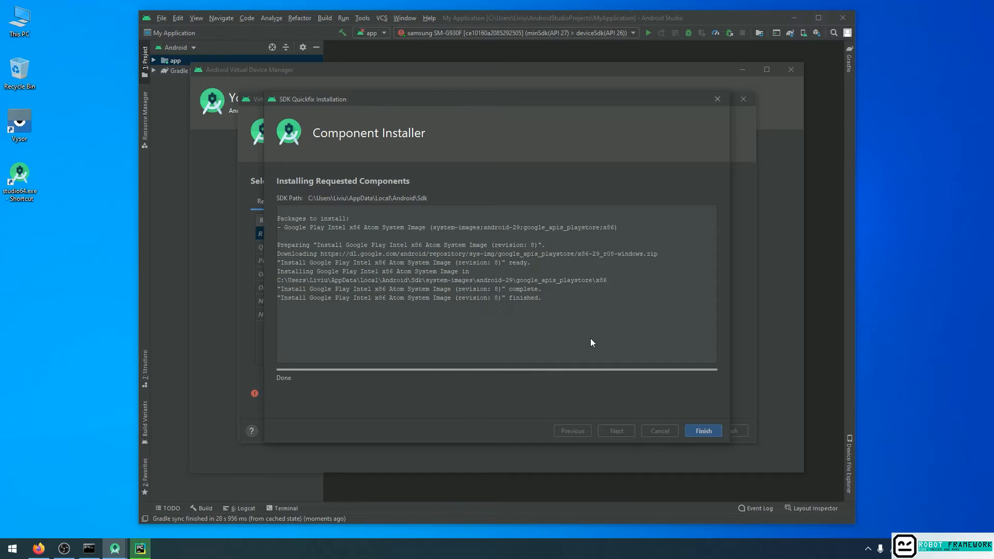
left_click(704, 430)
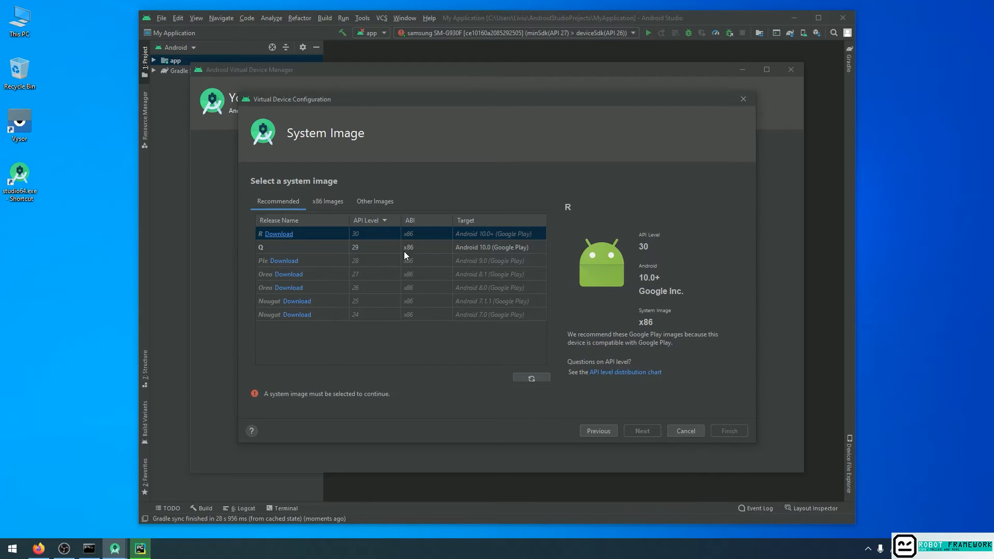
left_click(309, 247)
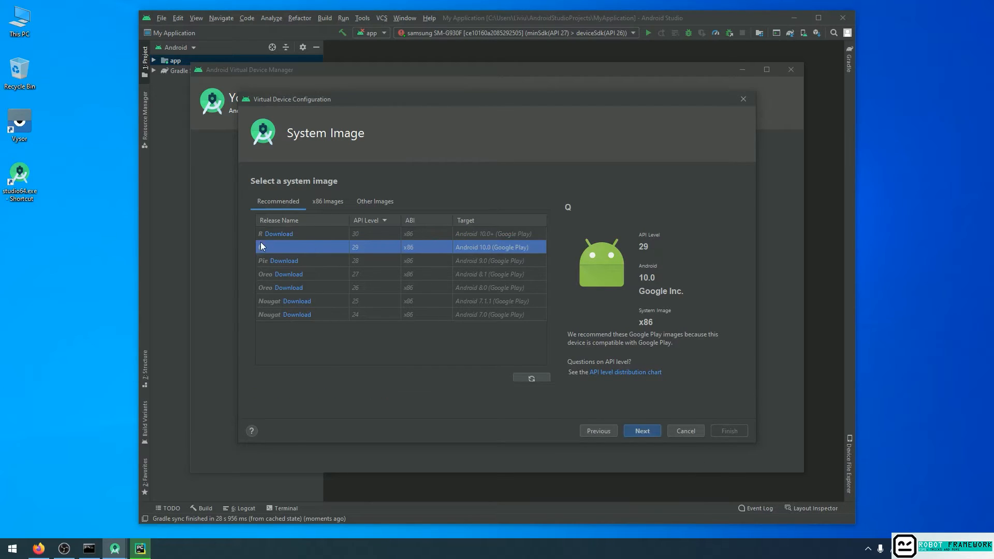
left_click(648, 430)
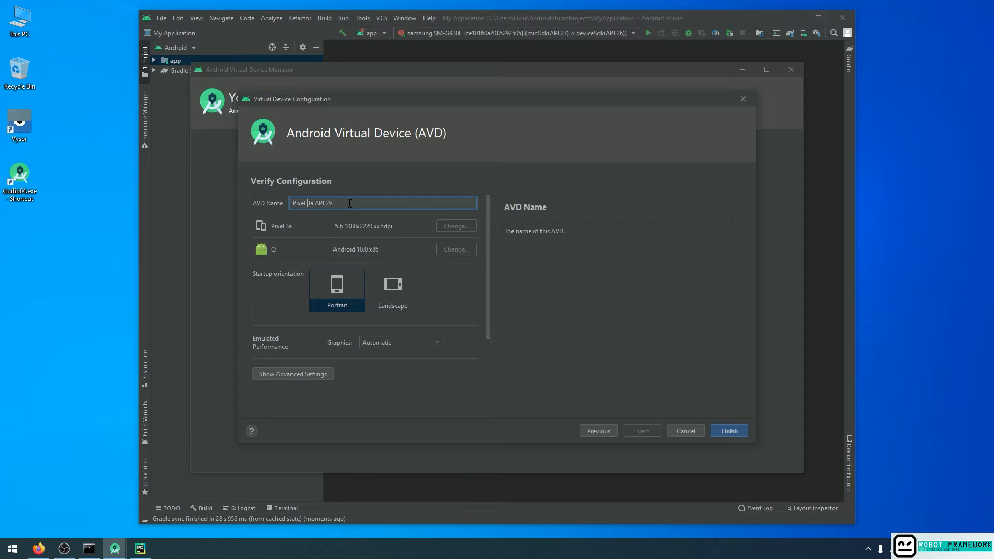
Name the virtual device Pixel_3a_Android_10.
key("BackSpace")
type("_")
key("Delete")
key("Delete")
key("Delete")
key("Delete")
key("Delete")
key("Delete")
type("_Android_10")
Show the virtual device's advanced settings and examine the camera, network, boot option, CPU, memory, storage, device frame and keyboard options.
scroll(322, 267, "down", 1)
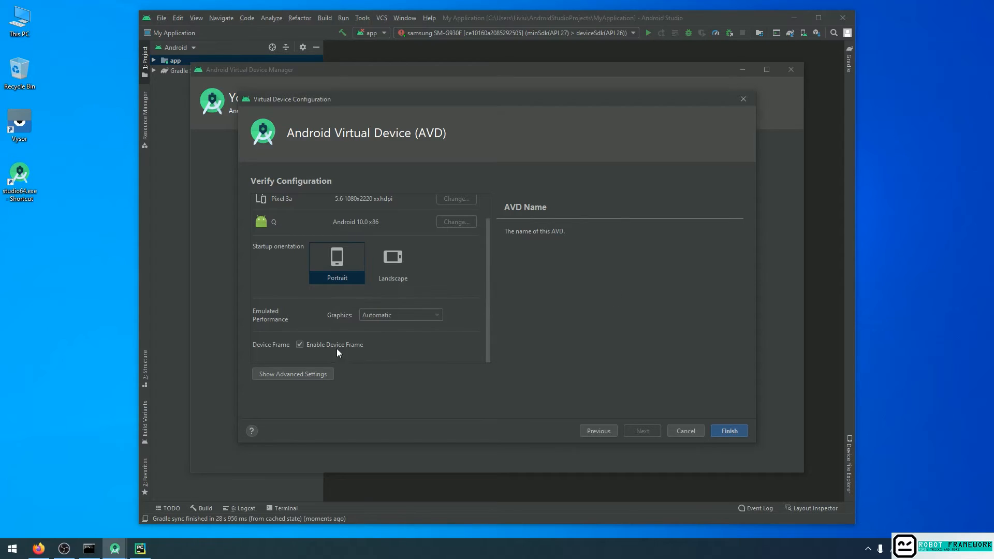
left_click(317, 374)
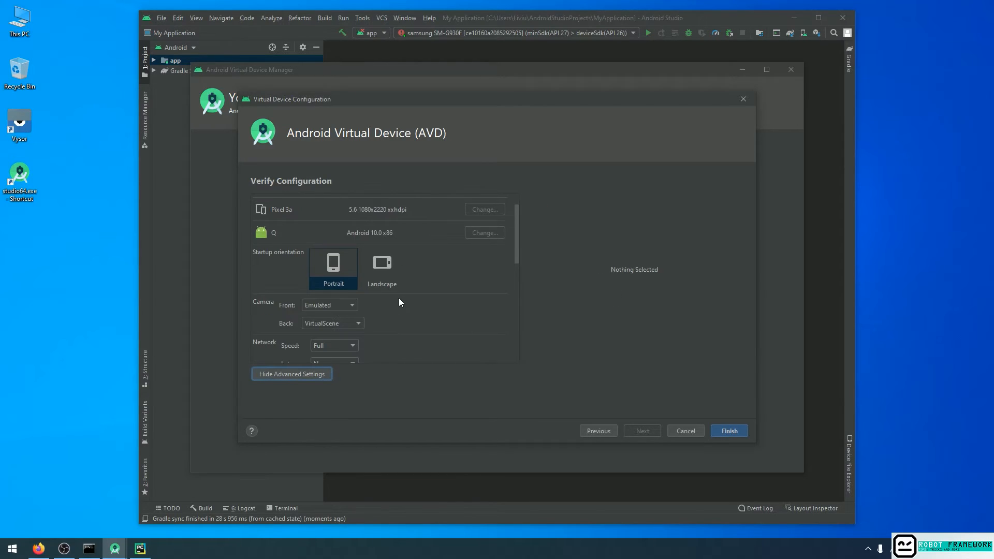
scroll(339, 345, "down", 3)
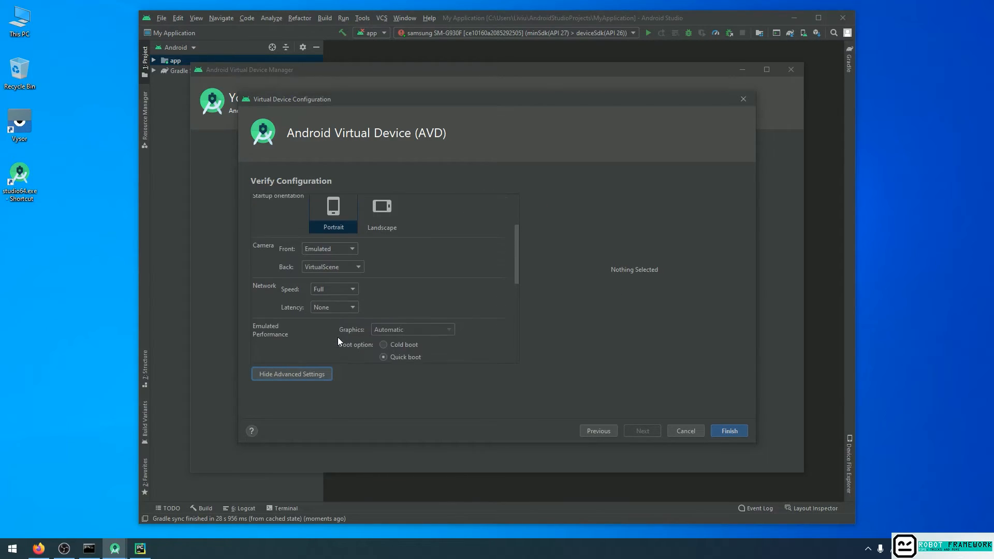
scroll(339, 342, "down", 3)
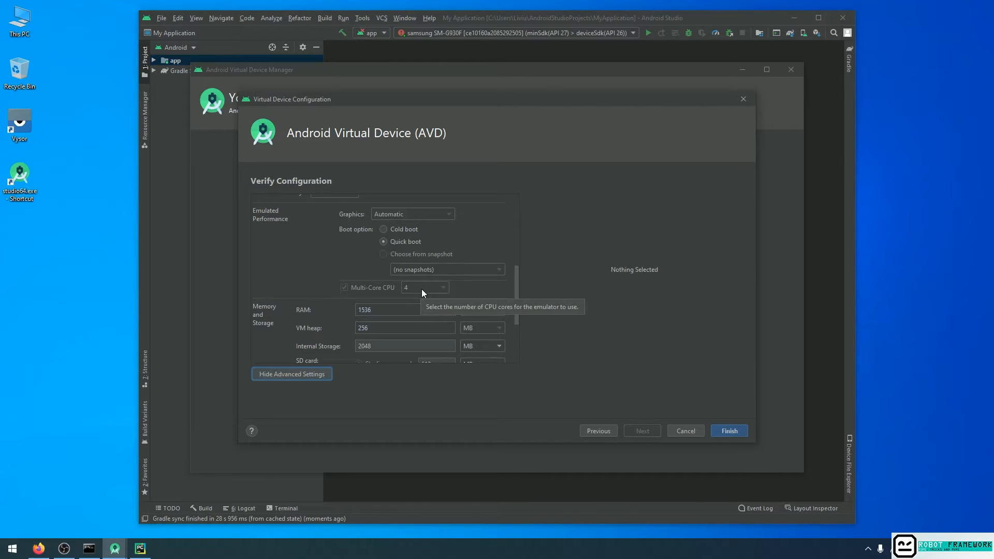
scroll(501, 278, "down", 1)
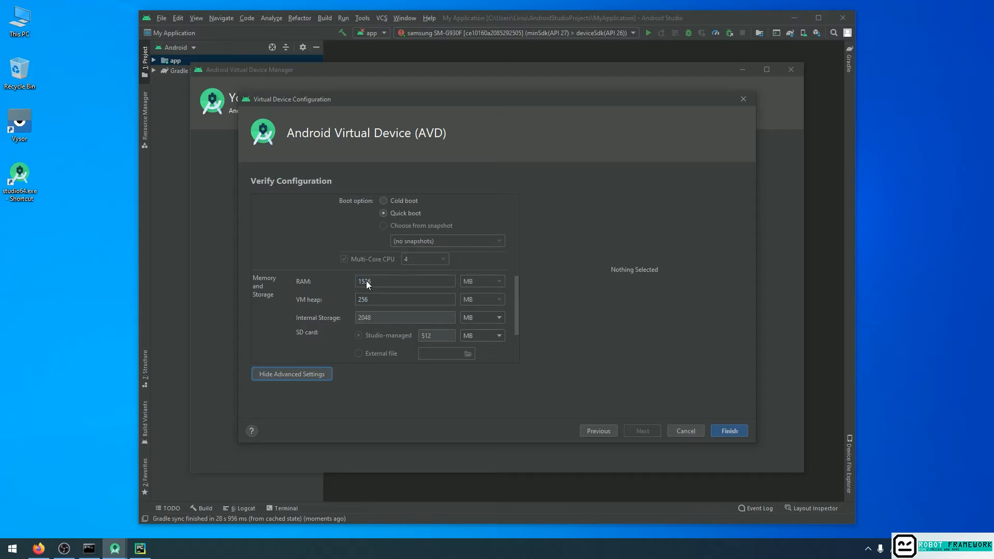
scroll(405, 284, "down", 2)
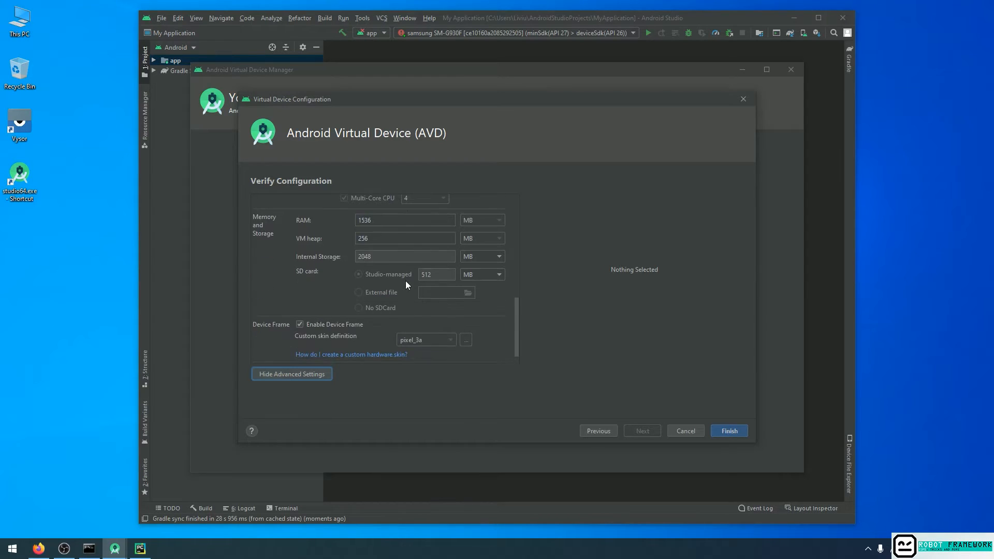
scroll(405, 284, "down", 1)
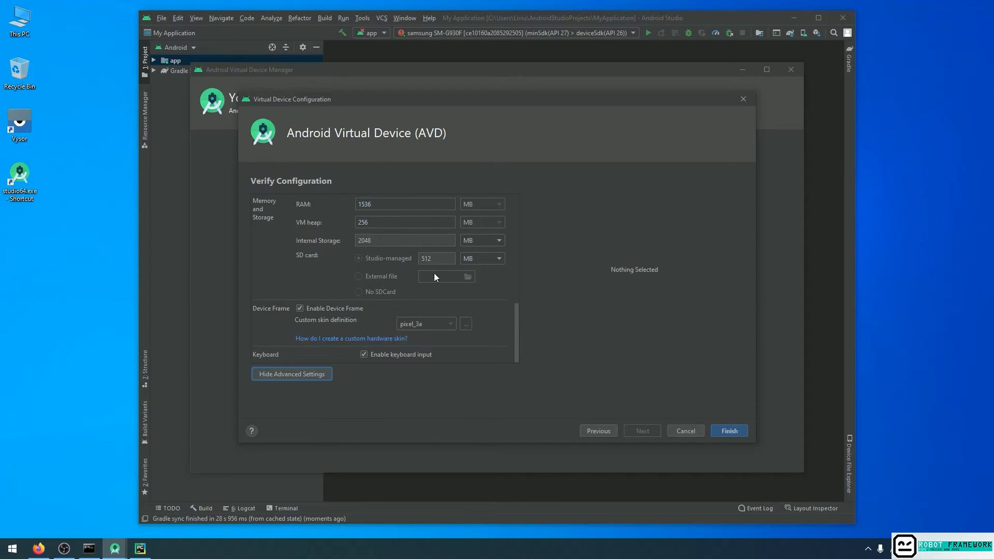
scroll(369, 280, "up", 5)
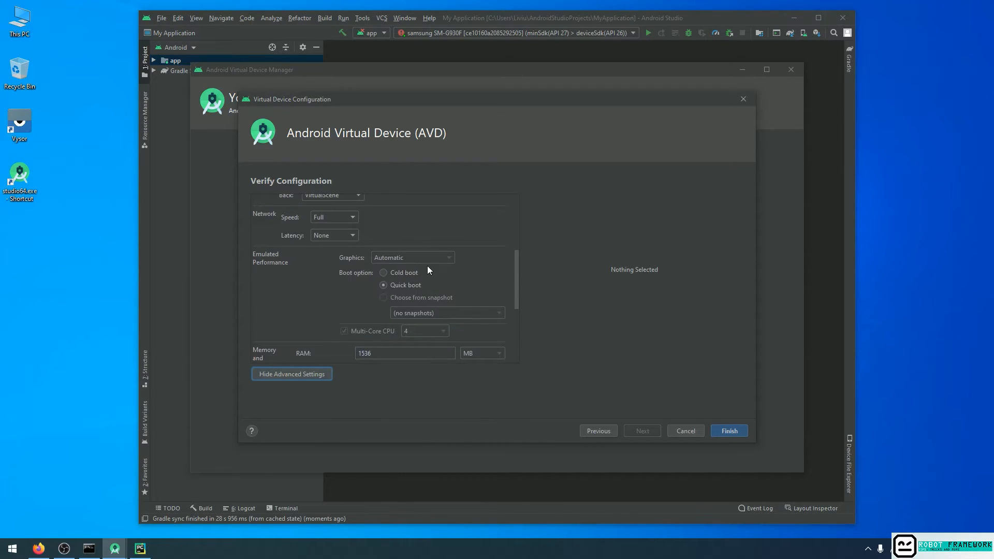
left_click(408, 274)
scroll(394, 280, "down", 3)
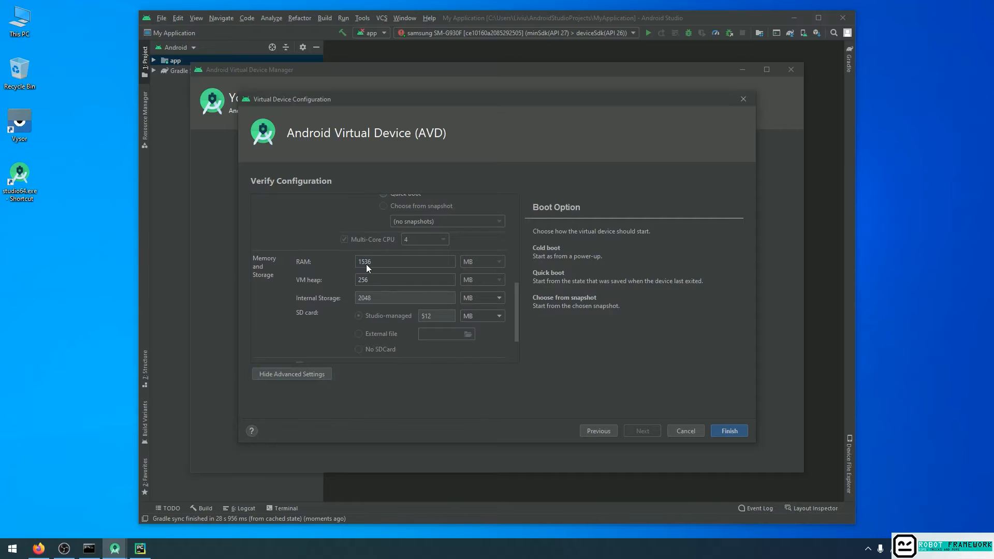
scroll(403, 271, "up", 3)
scroll(437, 287, "down", 5)
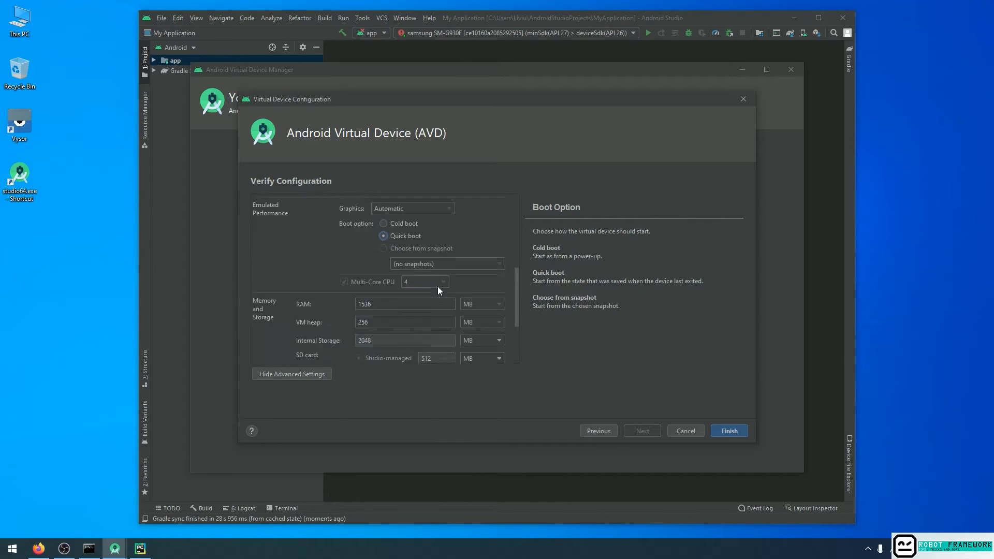
Finish creating the virtual device and move its launched emulator window clear of the virtual device list.
left_click(724, 429)
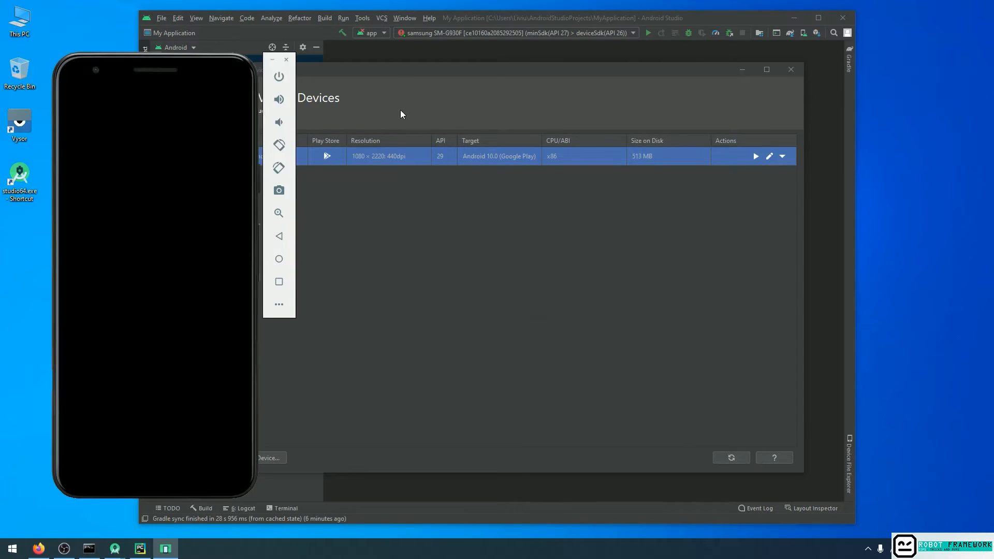
left_click_drag(181, 65, 785, 25)
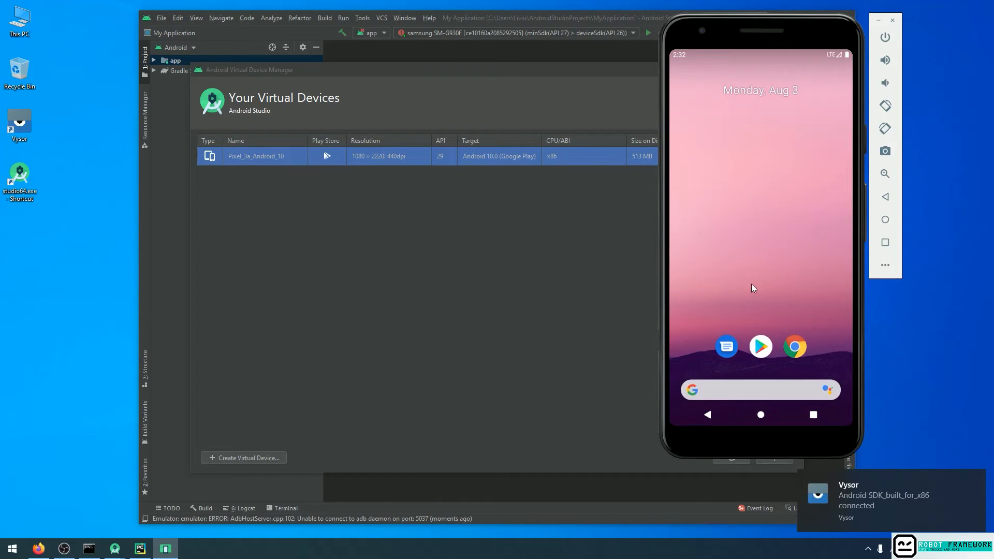
Look through the emulated phone's app drawer and its notification shade, returning to the home screen after each.
left_click_drag(753, 284, 745, 129)
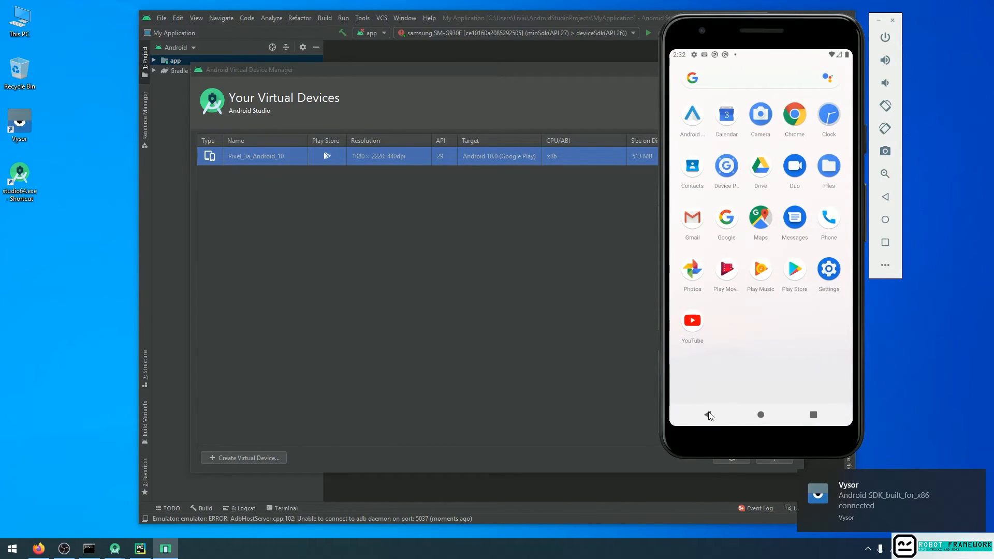
left_click(709, 416)
left_click_drag(738, 52, 752, 299)
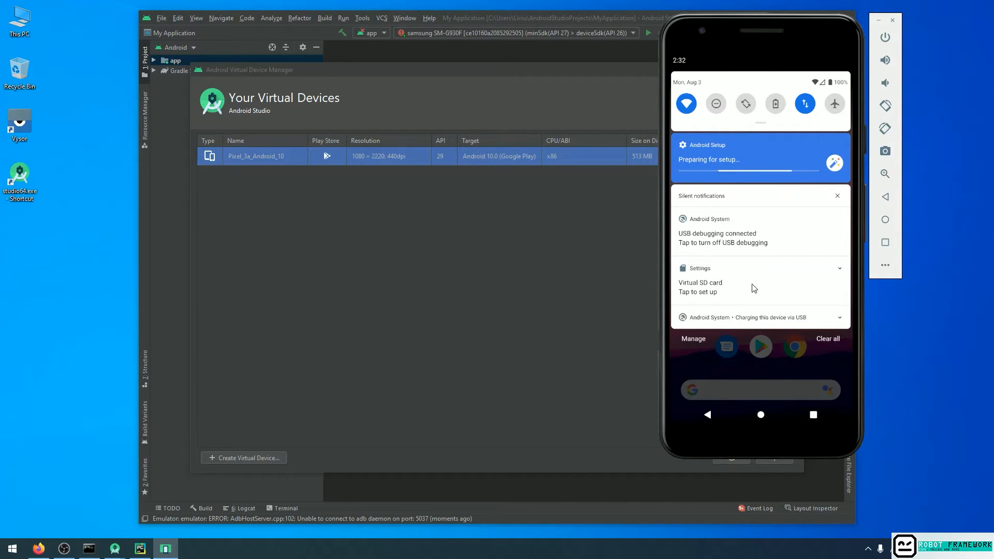
left_click_drag(741, 349, 718, 114)
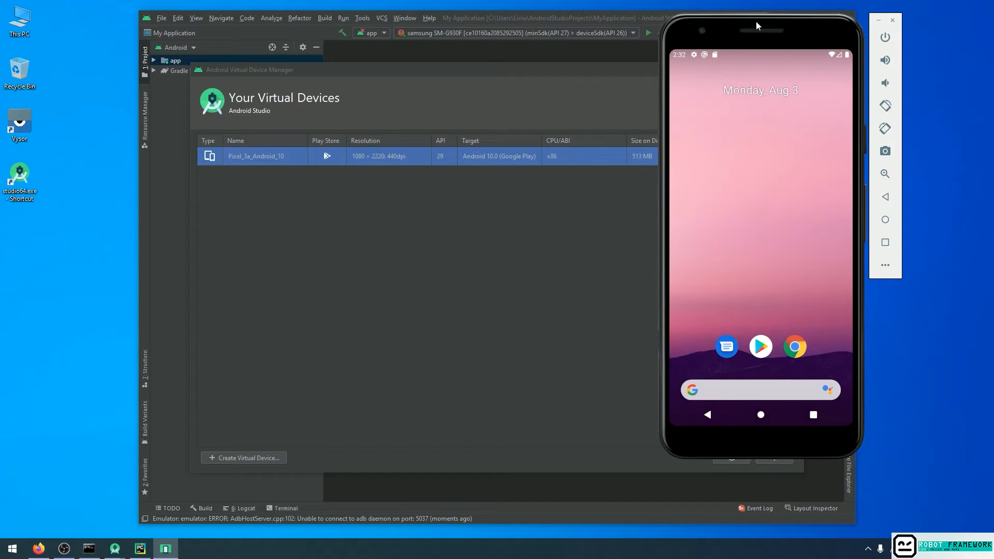
Start a second virtual device with Pixel 3a XL as its hardware and continue to the system image selection.
left_click(256, 455)
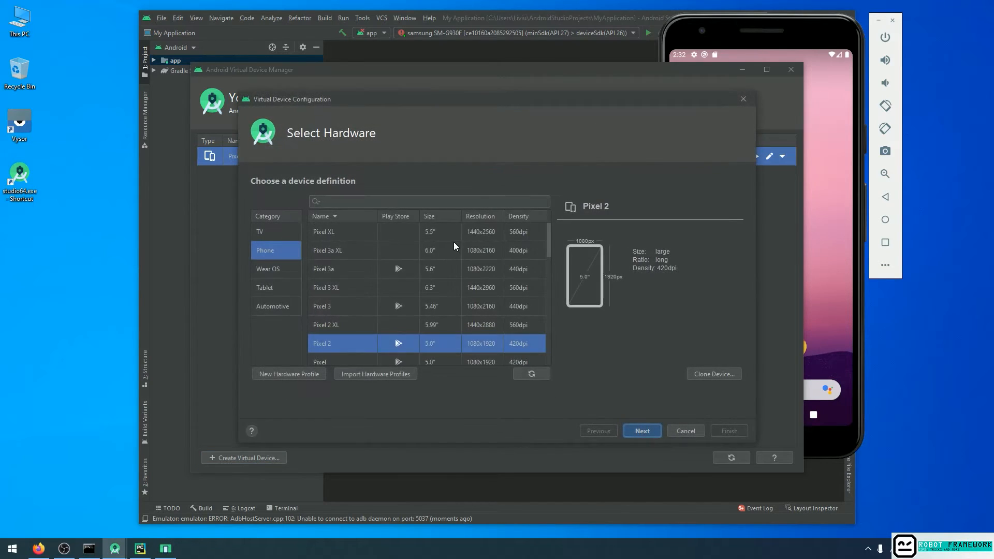
left_click(356, 251)
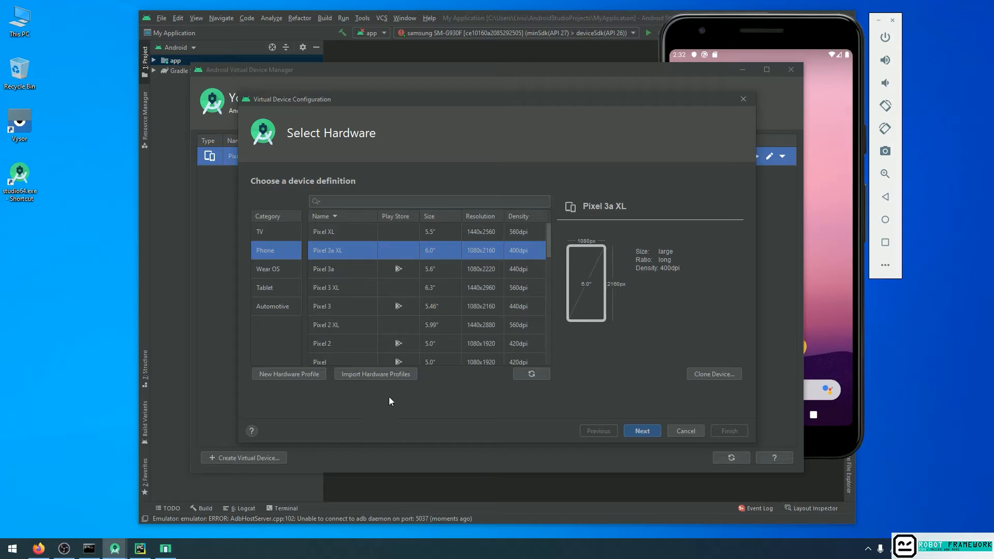
left_click(642, 431)
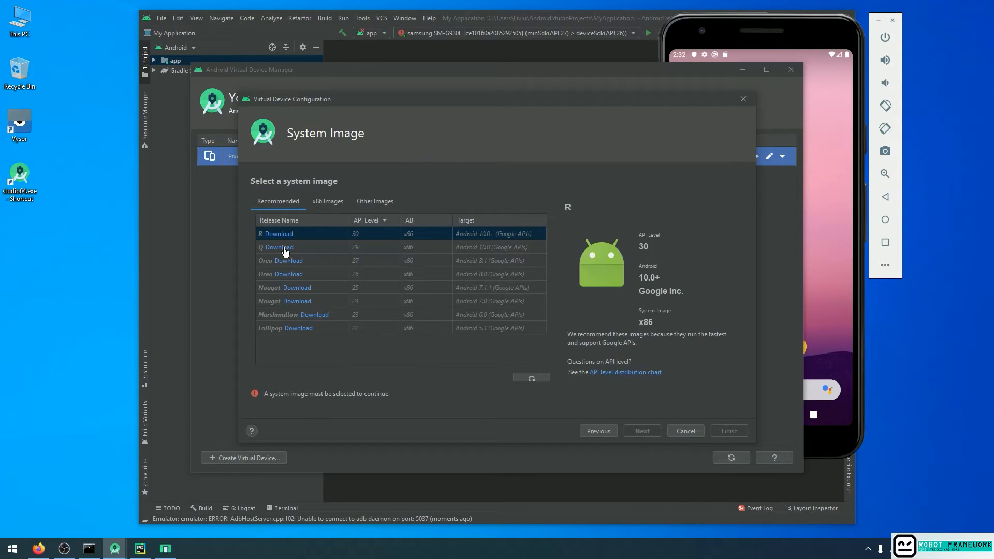
Check the x86 images, and start downloading the recommended Q system image (API level 29, x86, Google APIs).
left_click(321, 248)
left_click(334, 204)
left_click(280, 203)
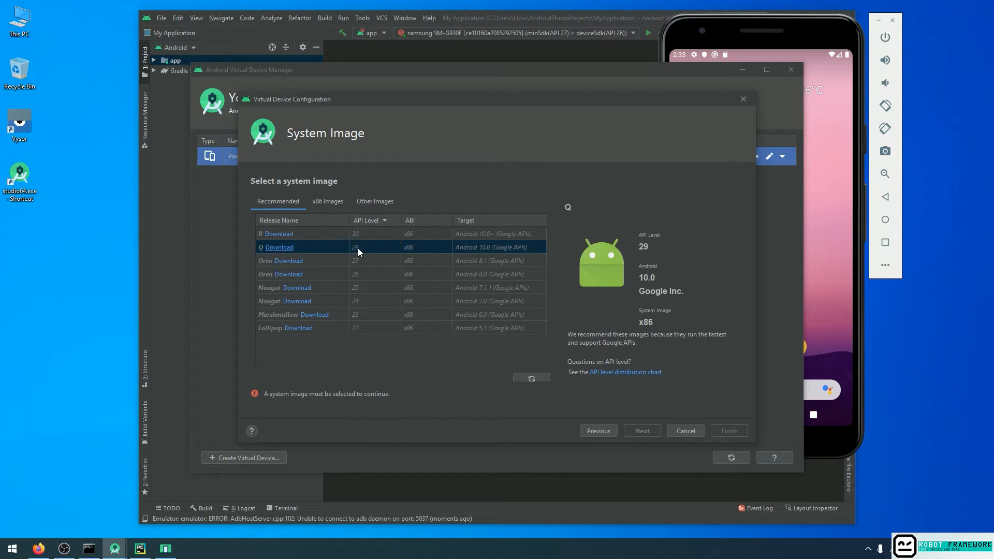
left_click(288, 249)
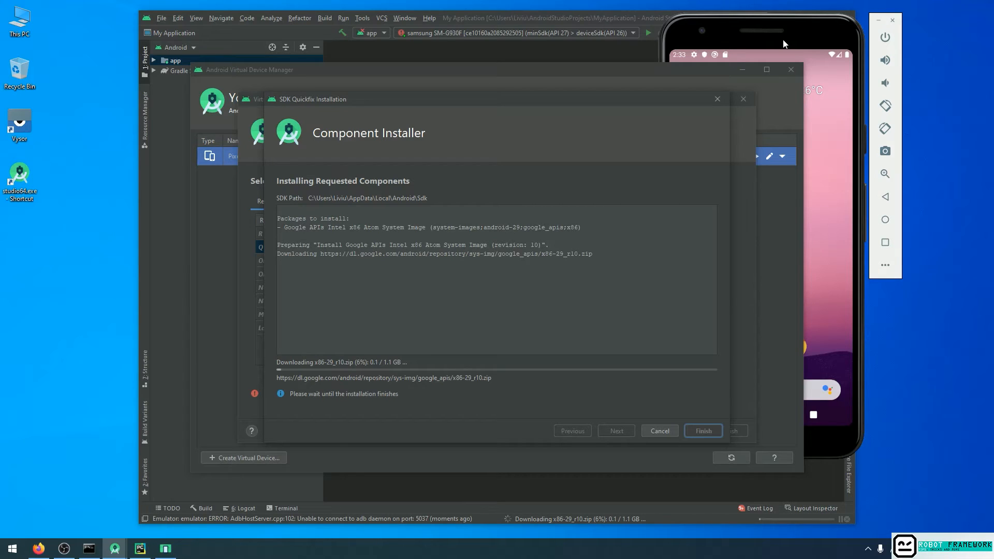
Bring the emulated phone to the front, open its Google Play Protect notification, and go back.
left_click(761, 47)
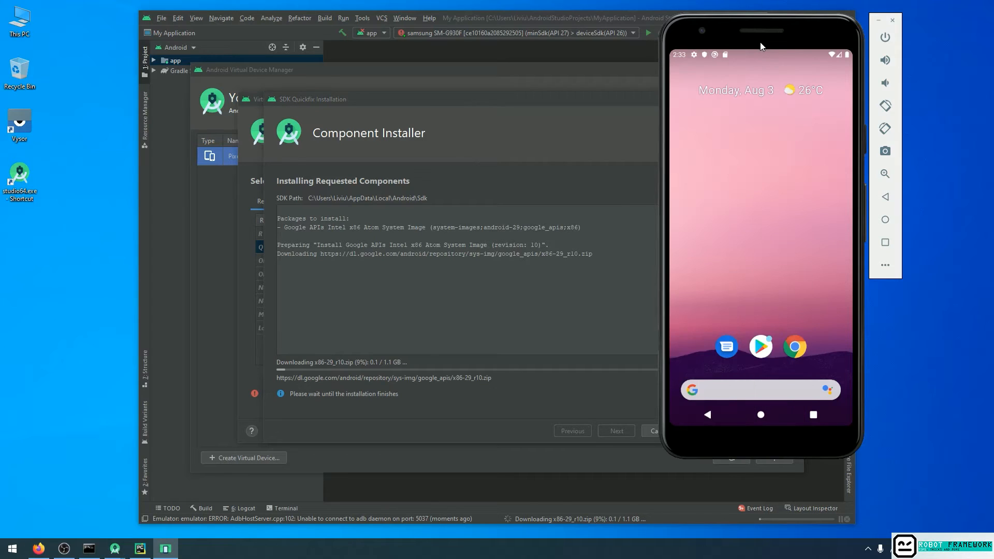
left_click_drag(743, 61, 777, 261)
left_click_drag(731, 52, 734, 368)
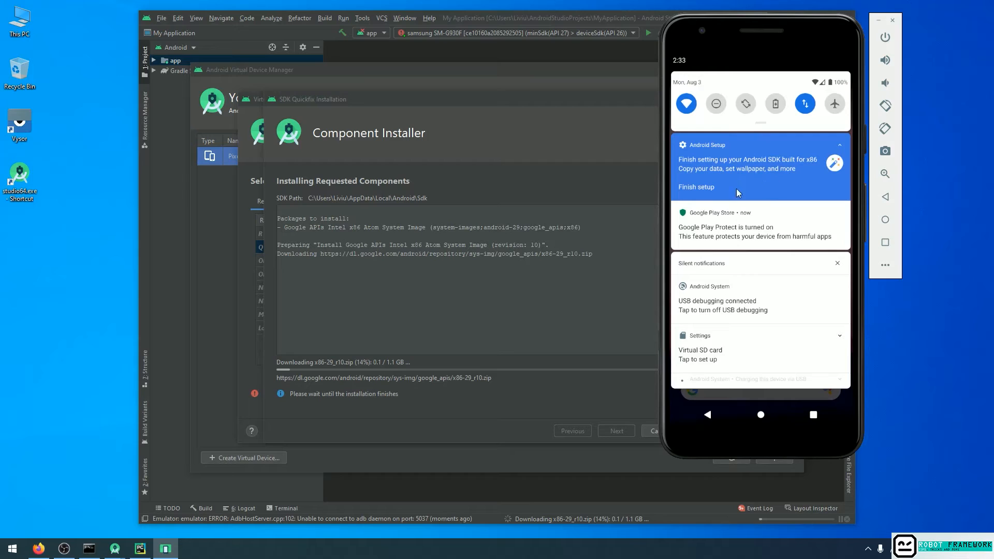
left_click(713, 239)
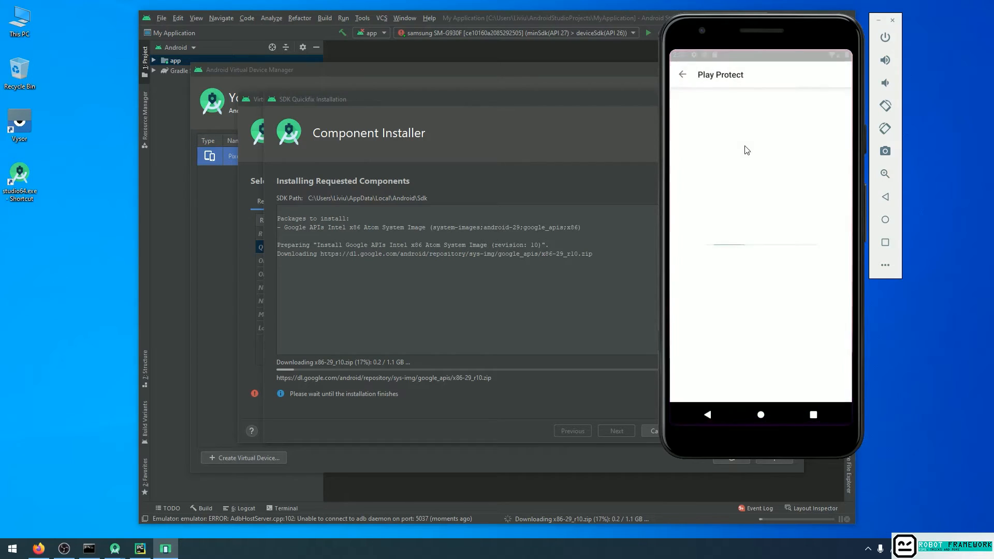
left_click(685, 75)
Start the pending Android setup from the emulated phone's notifications and choose not to copy data from another device.
left_click_drag(725, 55, 732, 224)
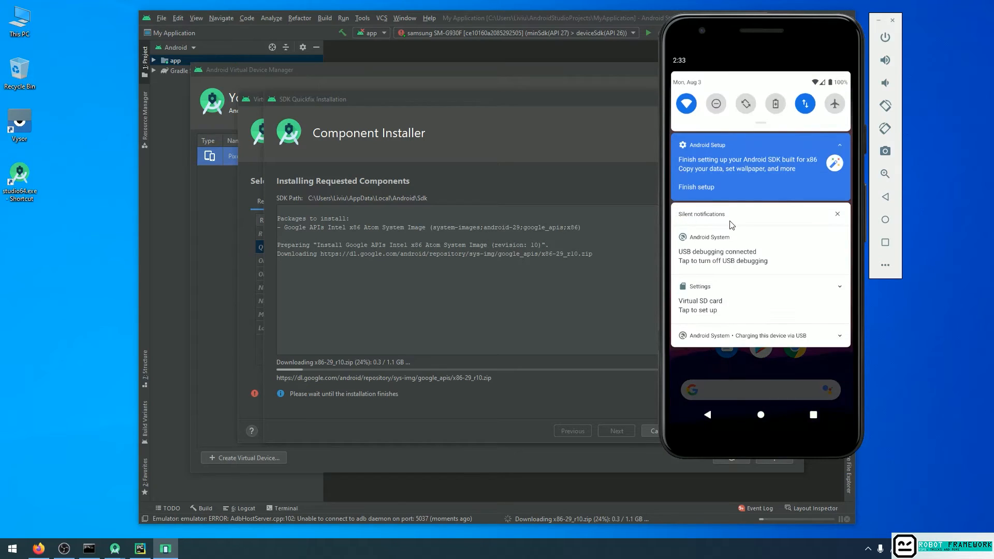
left_click(709, 189)
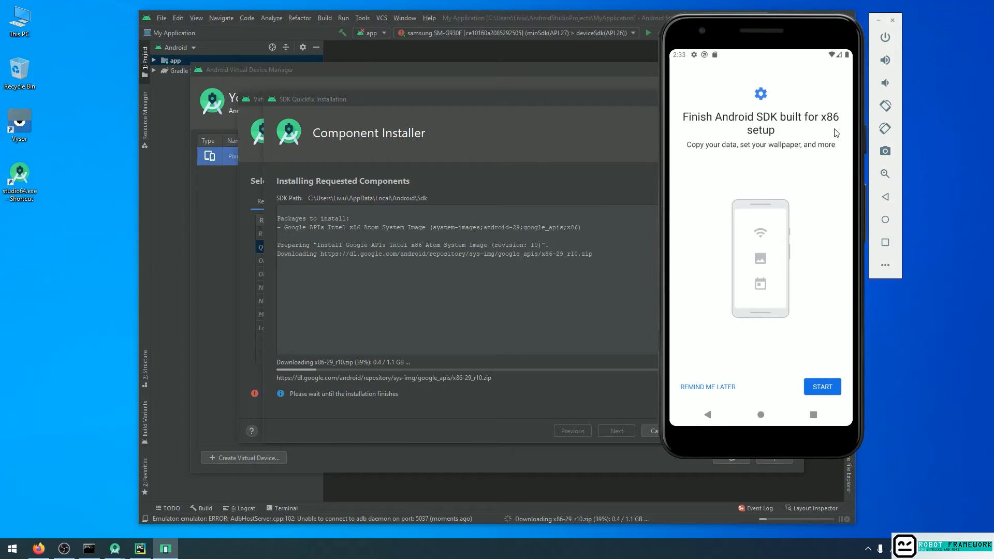
left_click(821, 386)
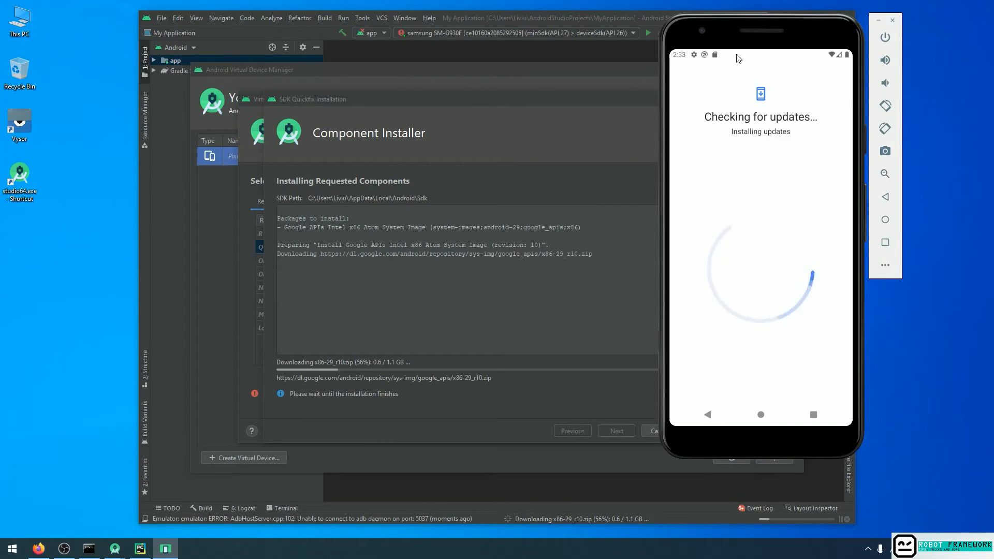
left_click_drag(739, 58, 722, 248)
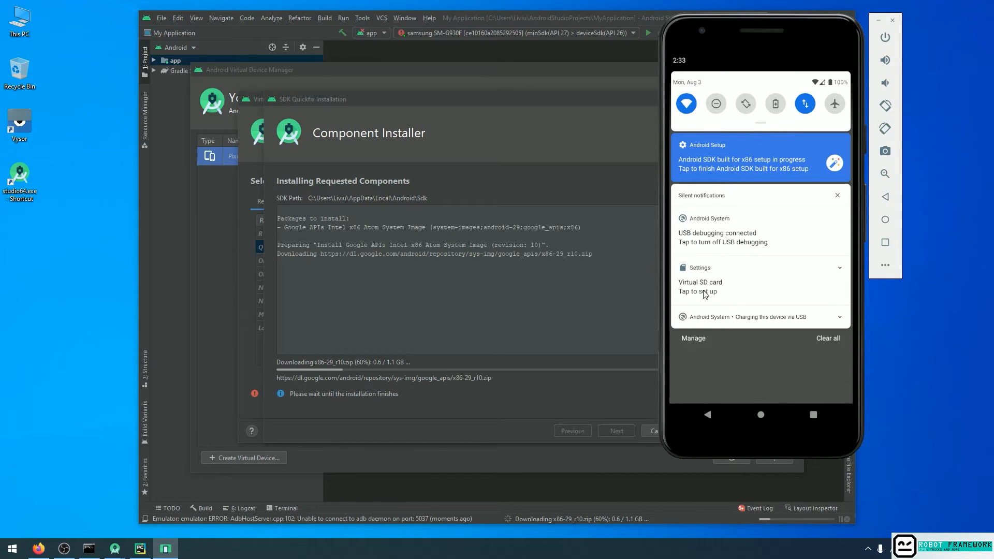
left_click(734, 343)
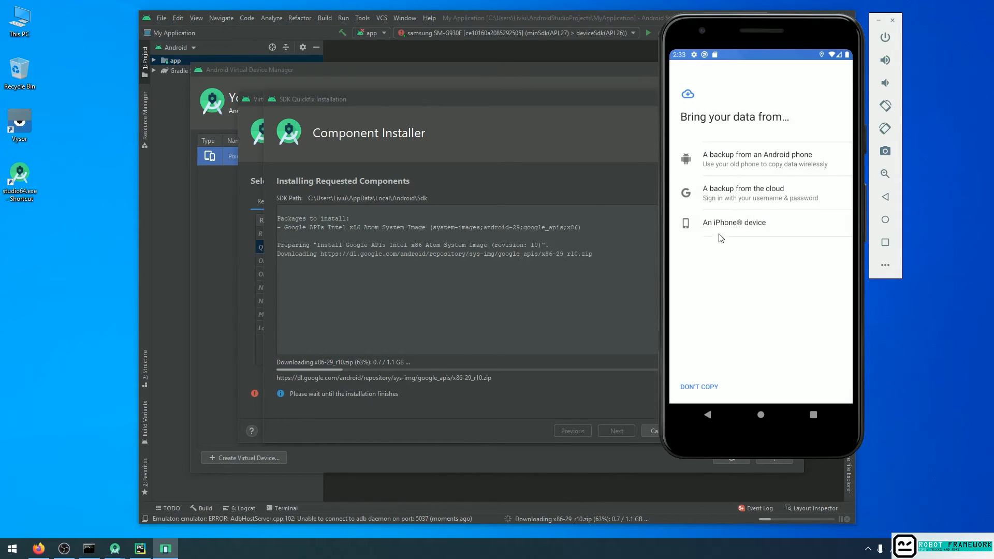
left_click(712, 390)
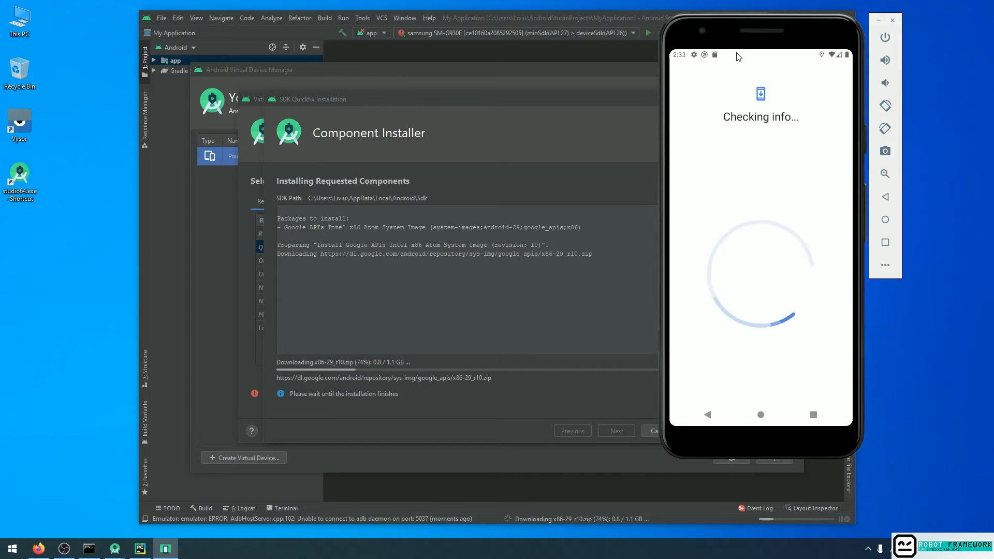
left_click_drag(736, 53, 745, 294)
left_click_drag(734, 340, 742, 245)
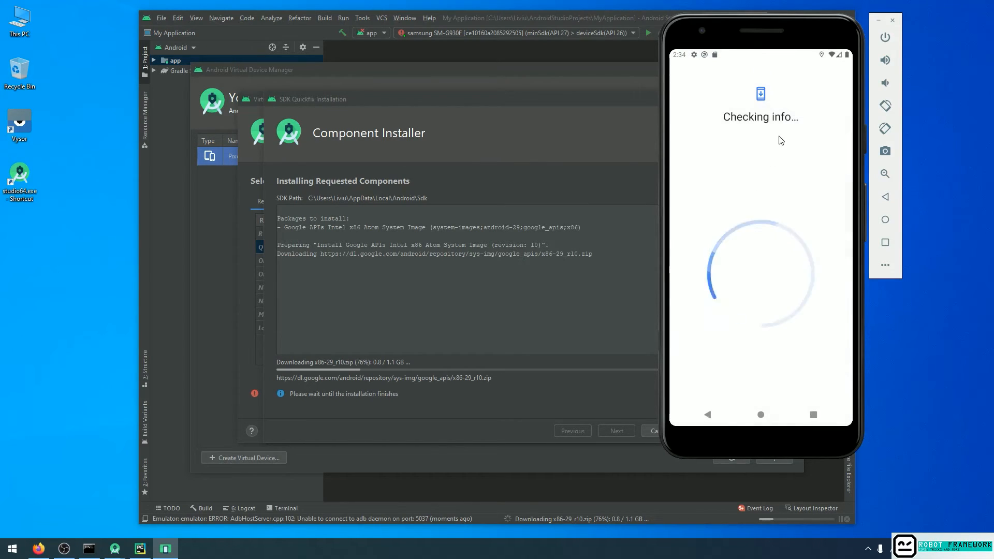
left_click_drag(728, 57, 740, 291)
left_click(738, 290)
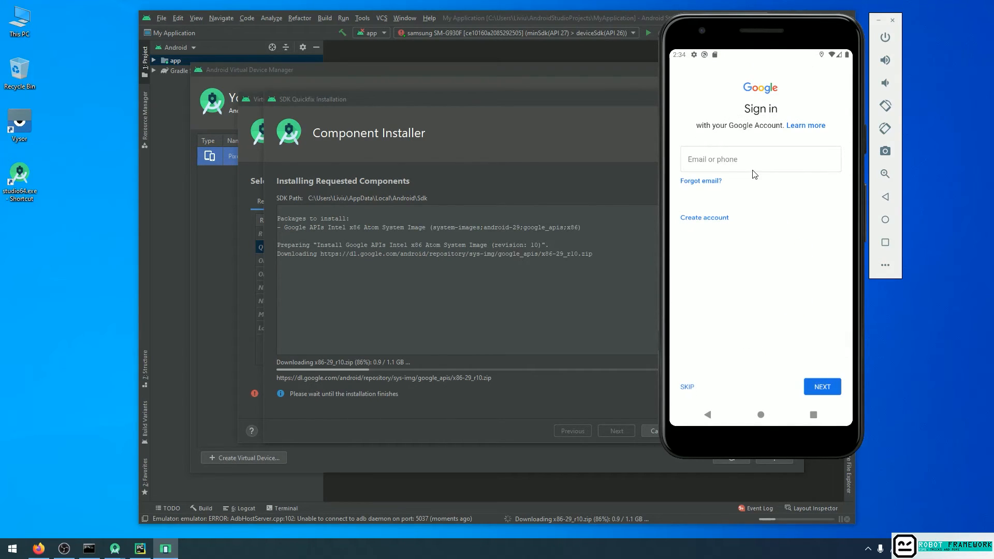
Finish the emulated phone's setup, skipping the Google account, the PIN screen lock and the extra setup options.
left_click(687, 387)
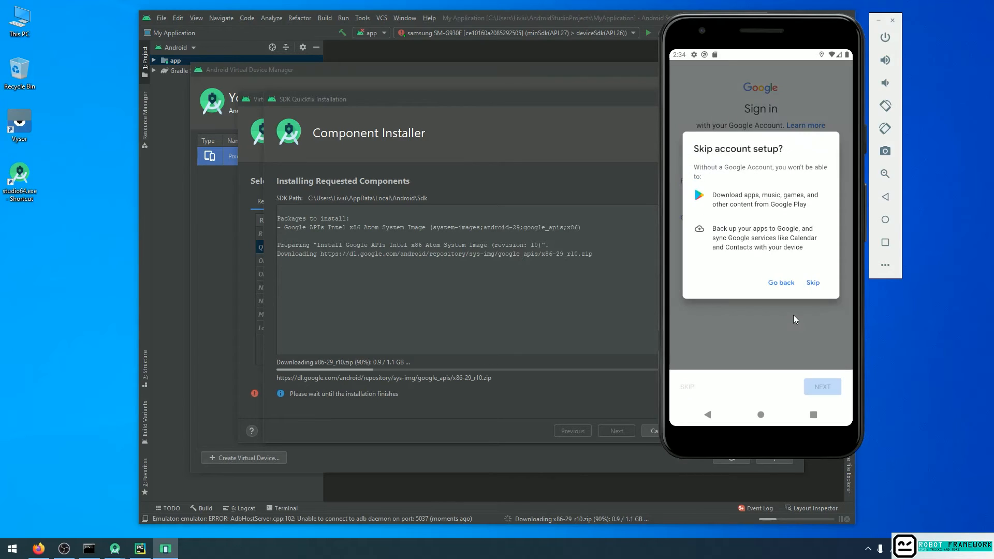
left_click(813, 282)
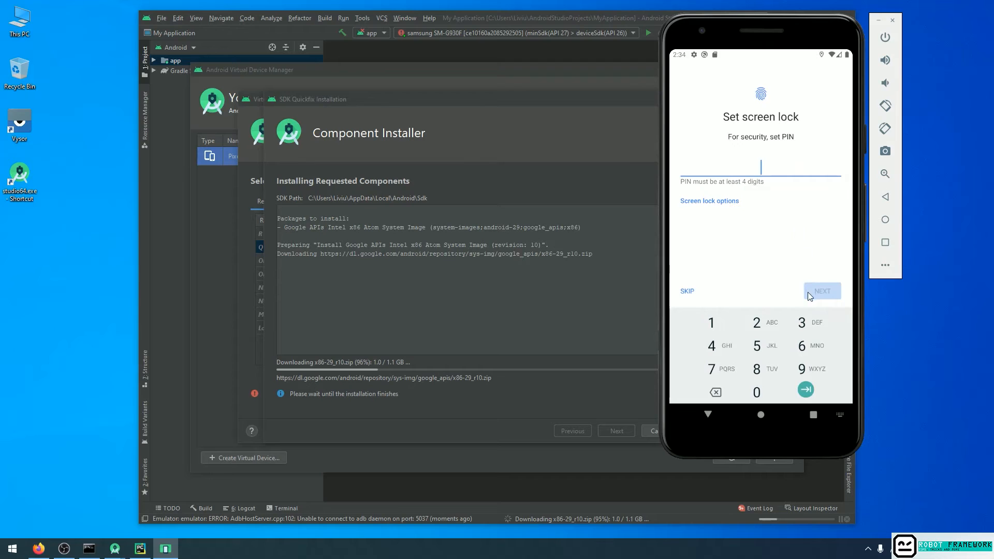
left_click(686, 292)
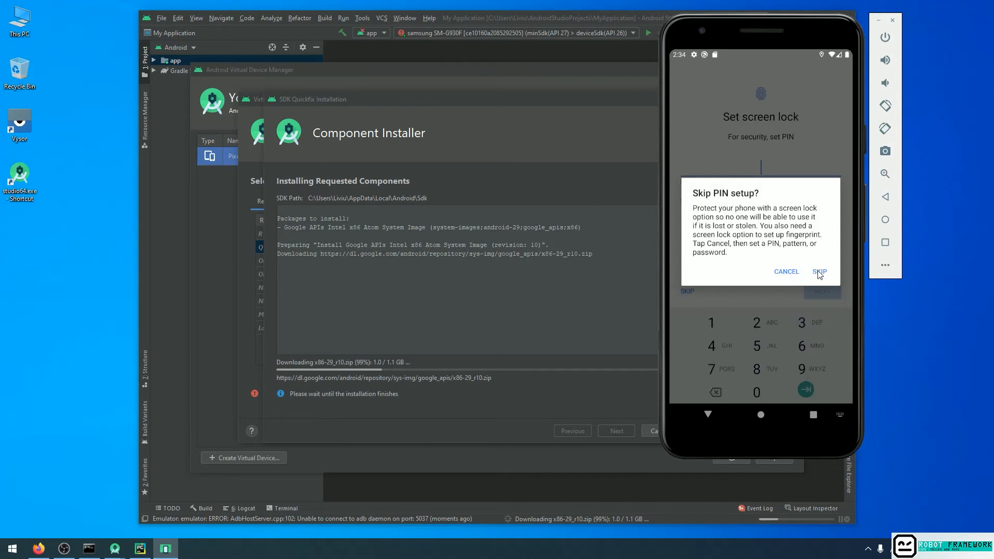
left_click(820, 273)
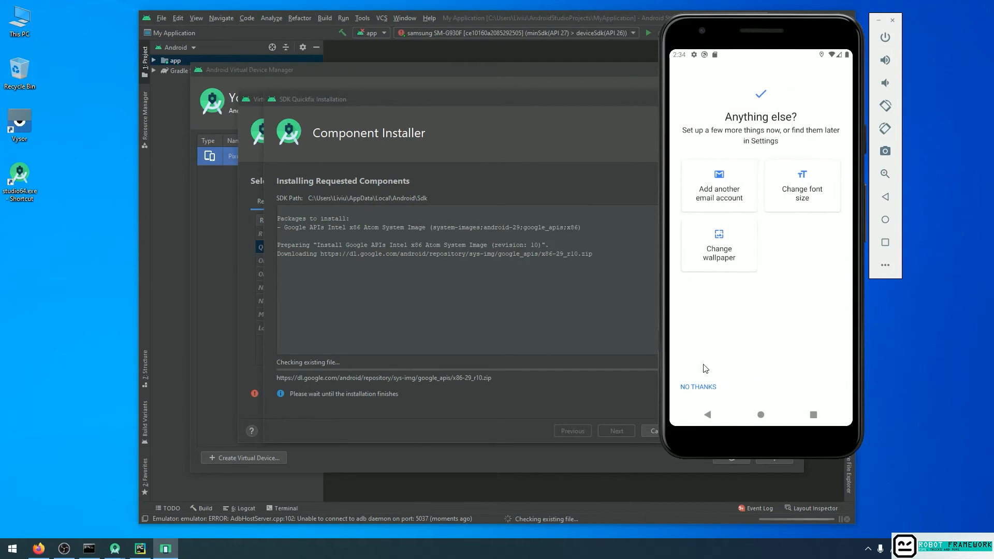
left_click(702, 387)
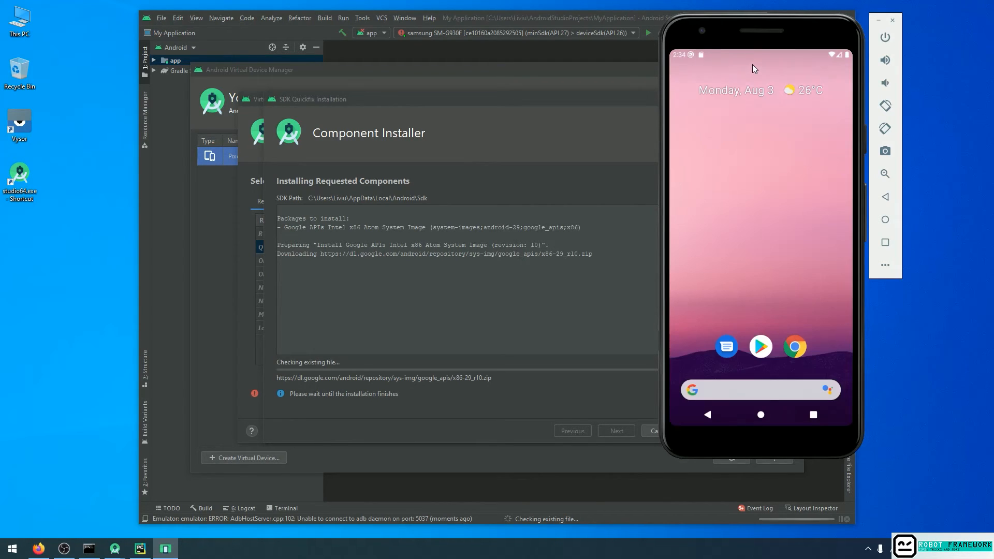
Set up the virtual SD card from its notification as extra phone storage, formatting it and moving content to it.
left_click_drag(751, 57, 741, 267)
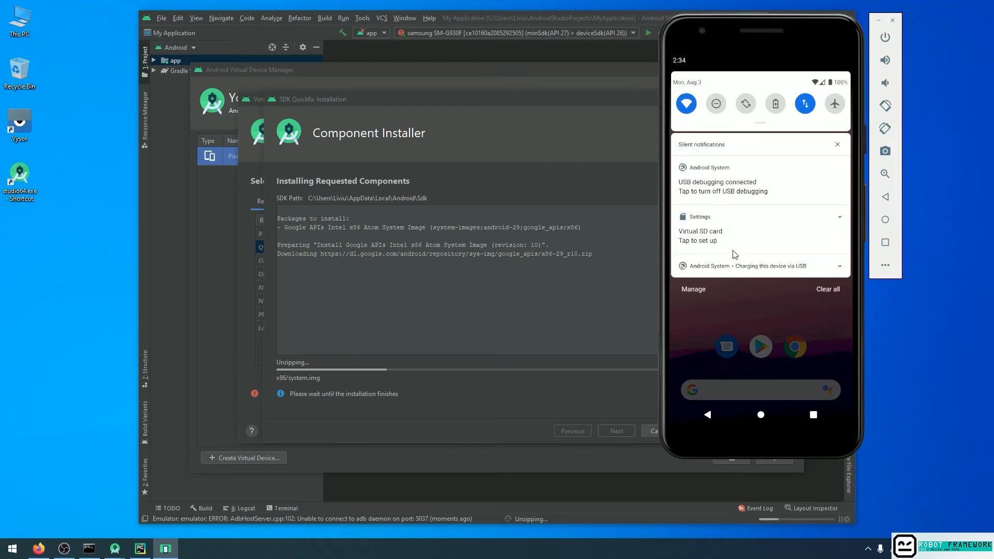
left_click(731, 242)
left_click(792, 199)
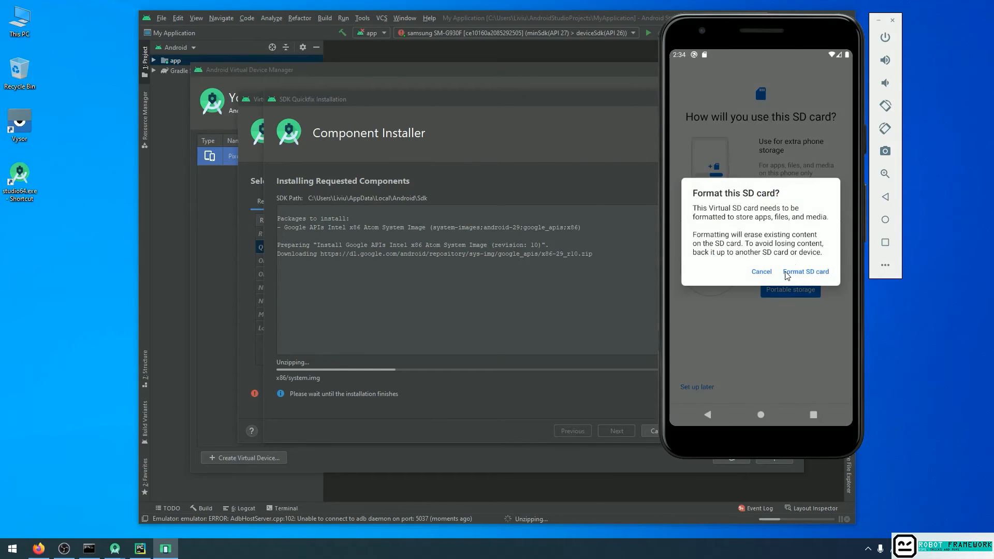
left_click(800, 276)
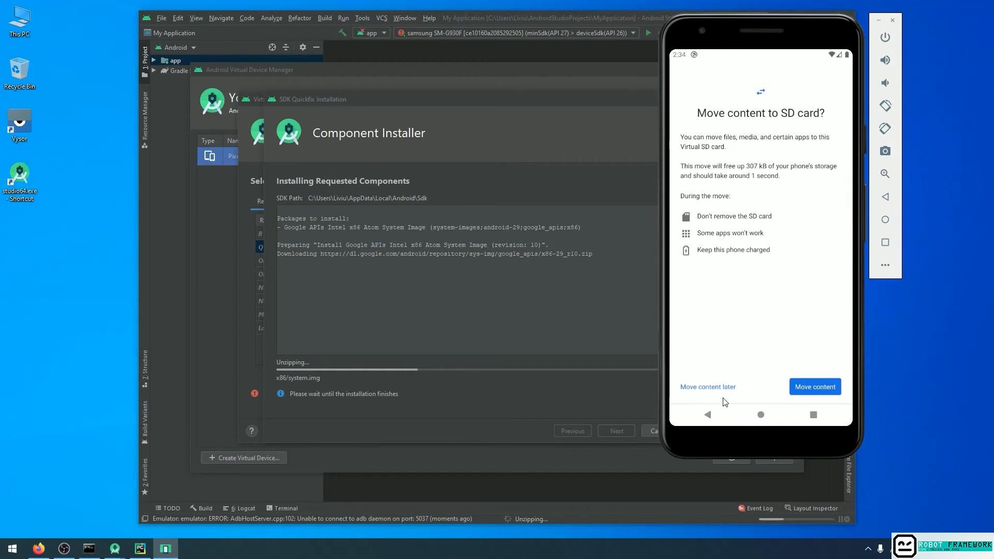
left_click(809, 386)
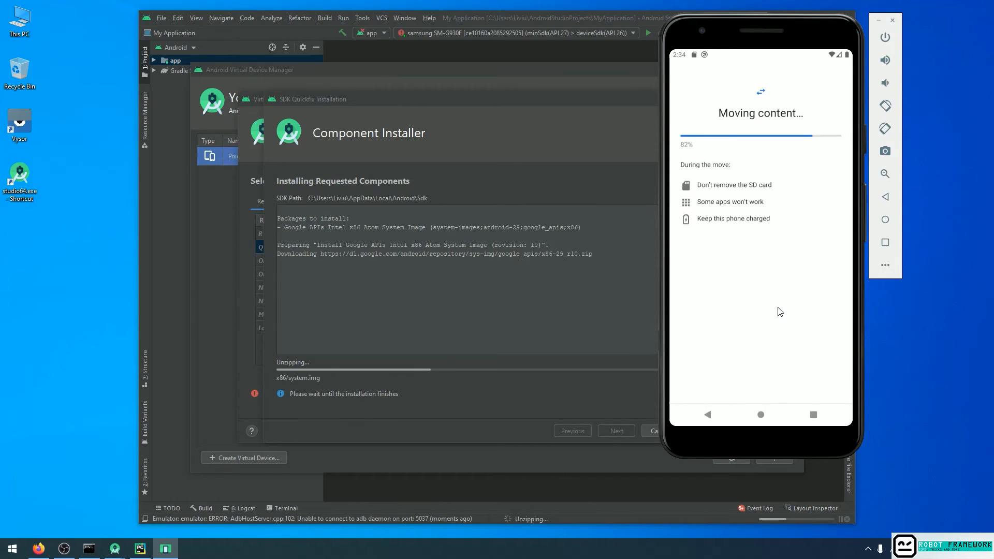
left_click(816, 387)
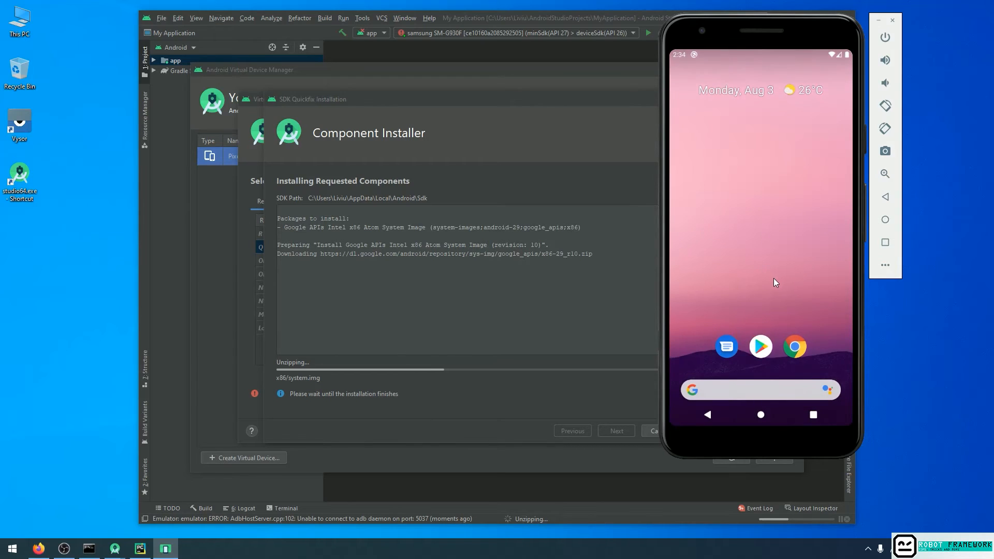
Check the emulated phone's remaining notifications and open its full list of apps.
left_click_drag(751, 54, 752, 242)
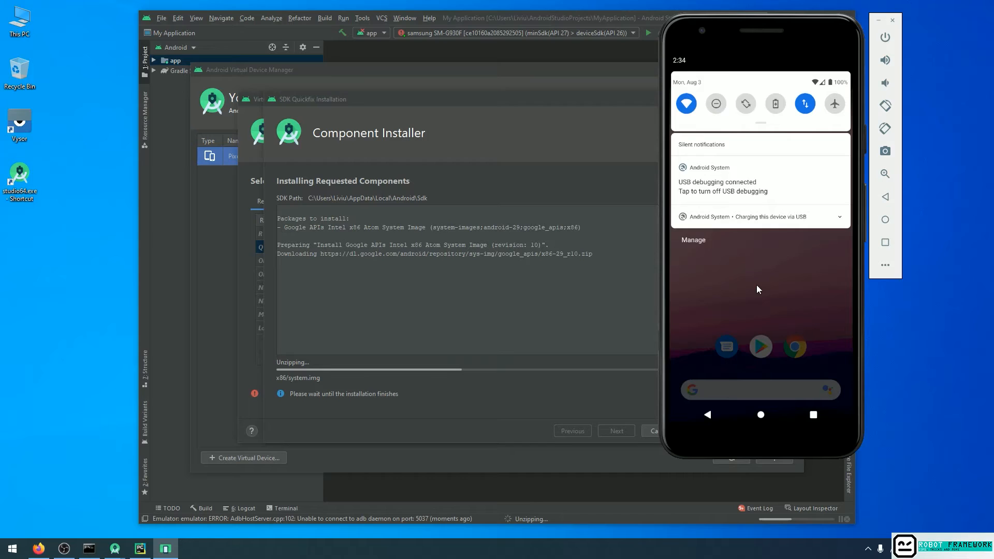
left_click_drag(754, 279, 732, 152)
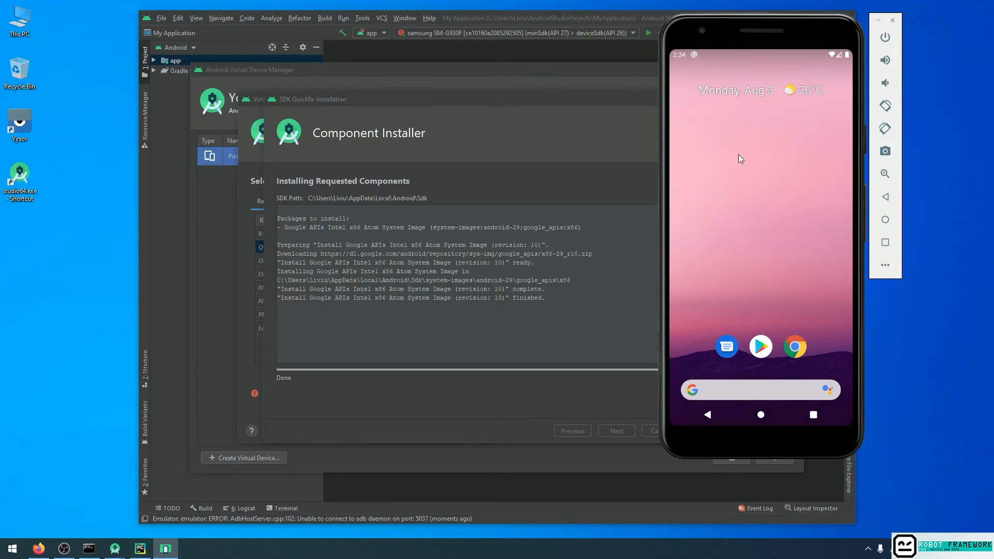
left_click_drag(762, 303, 751, 155)
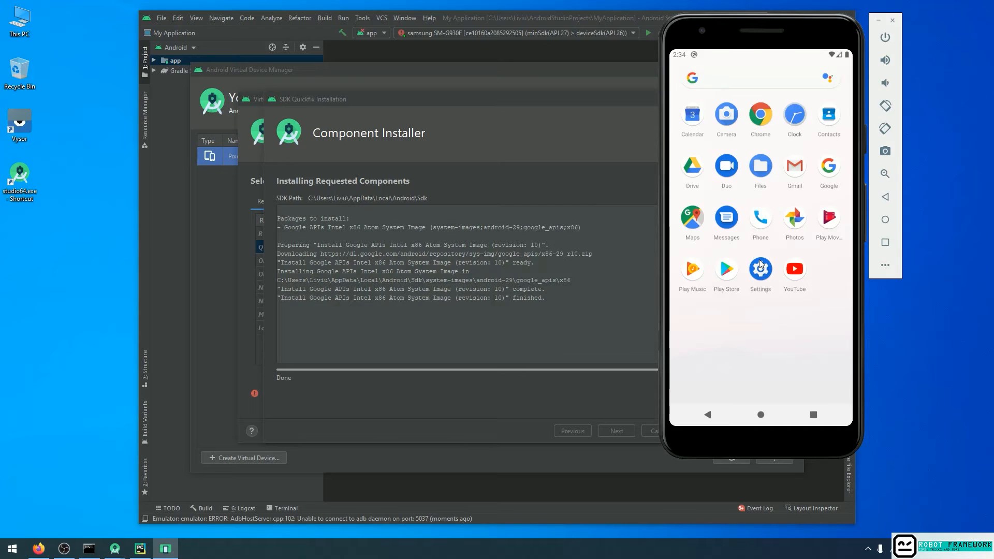
Switch to the Command Prompt and list the attached devices again with adb devices.
left_click(89, 549)
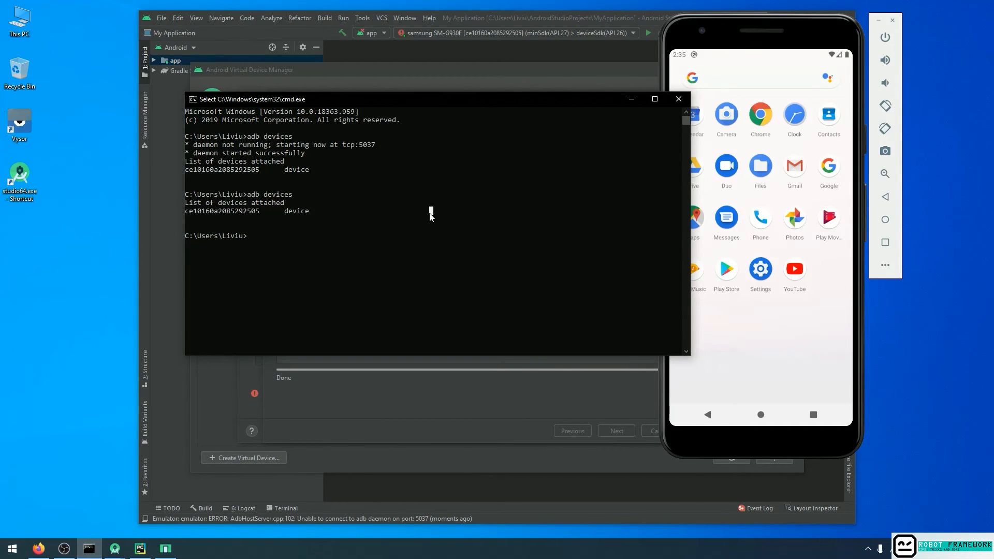
key("Escape")
key("Up")
key("Return")
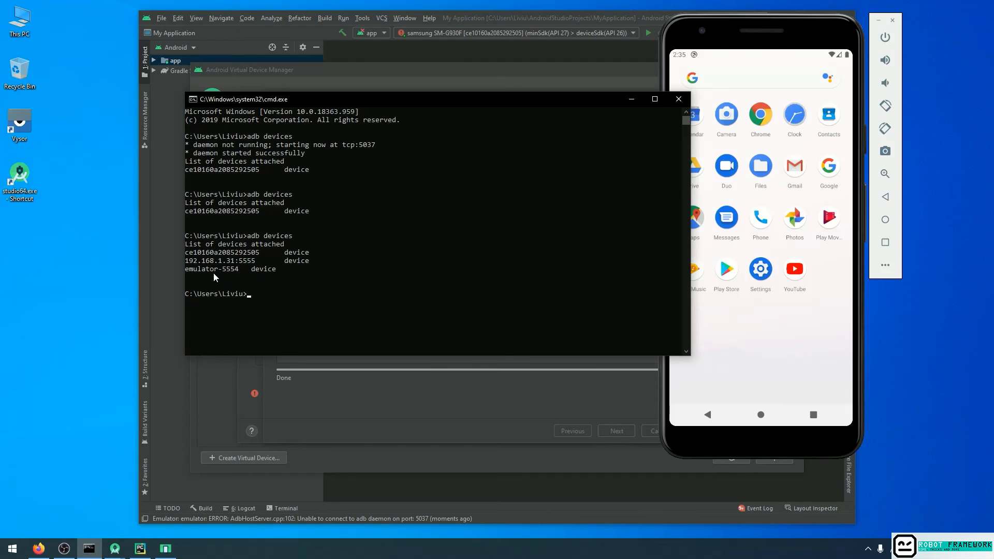
Highlight the USB phone, network device and emulator entries of the latest device list in turn, and minimize the Command Prompt.
left_click_drag(186, 252, 310, 255)
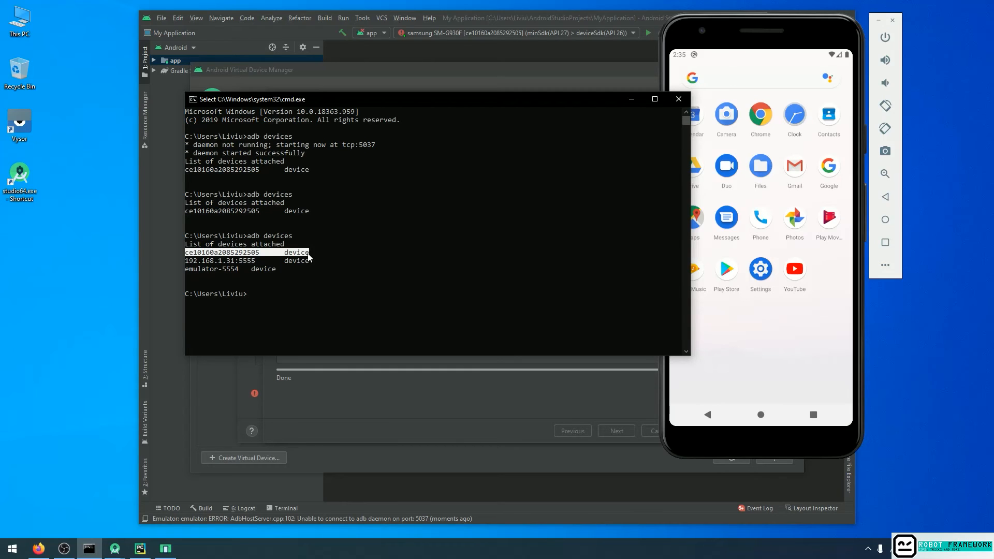
left_click_drag(185, 261, 305, 267)
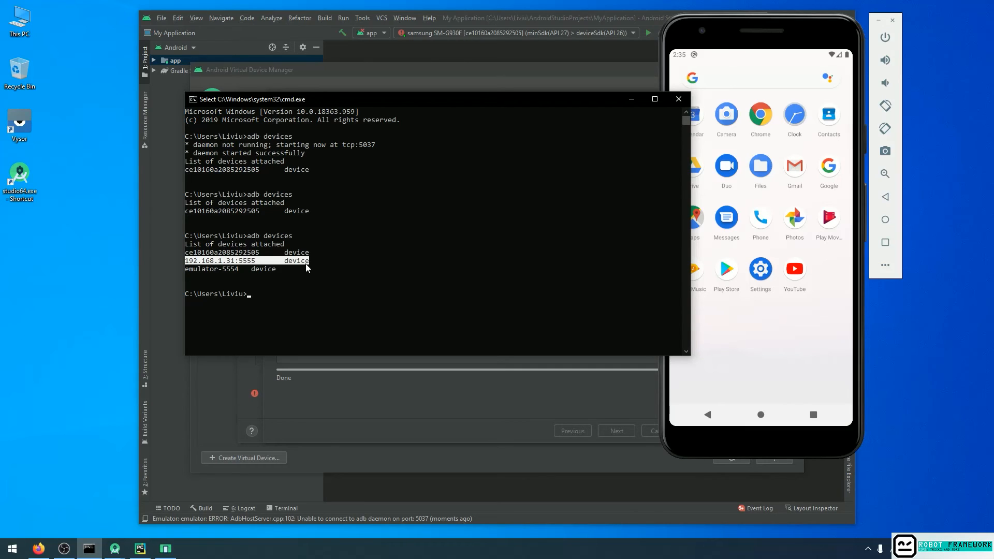
left_click_drag(187, 271, 236, 271)
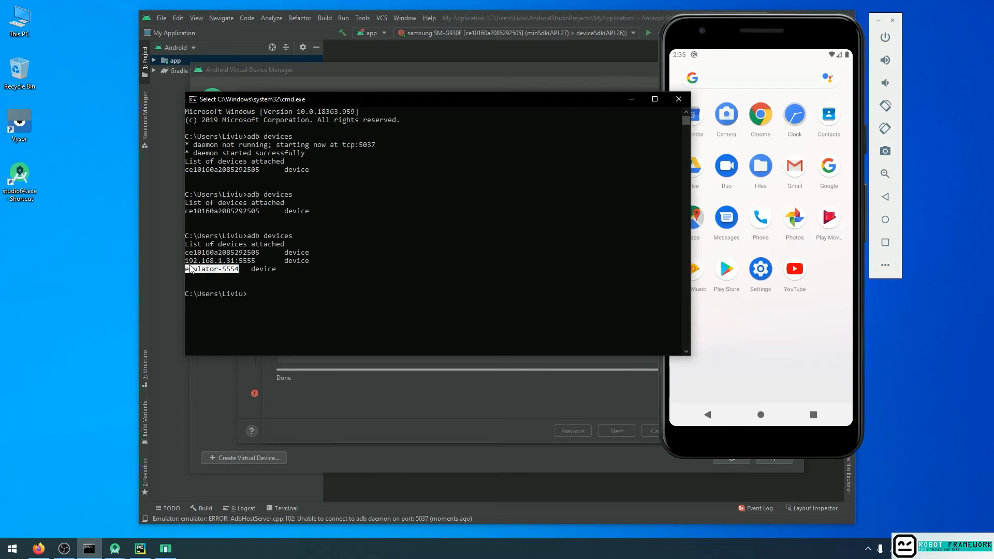
left_click(220, 268)
left_click_drag(199, 271, 241, 272)
left_click(632, 100)
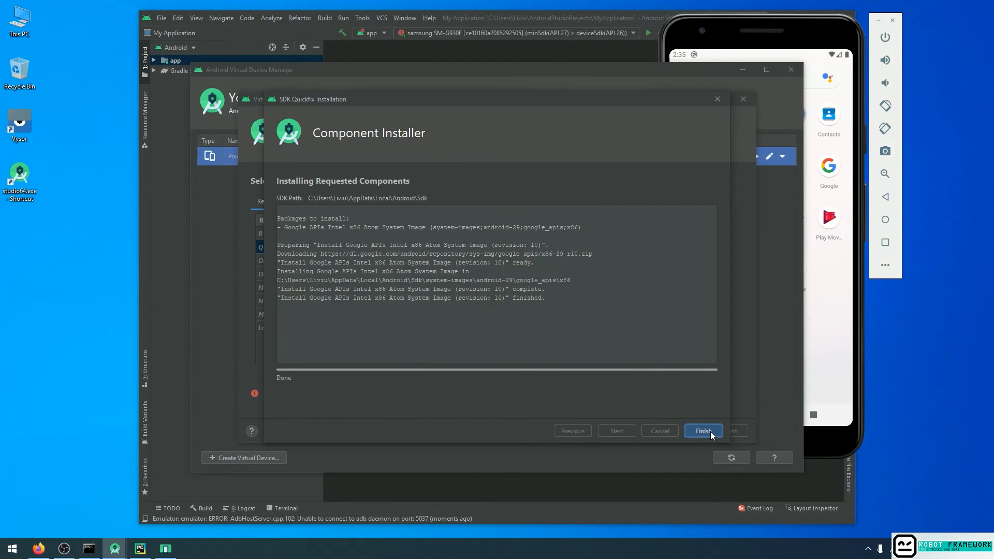
Continue with the installed Q system image and name the virtual device Pixel_3a_XL_Android10.
left_click(703, 430)
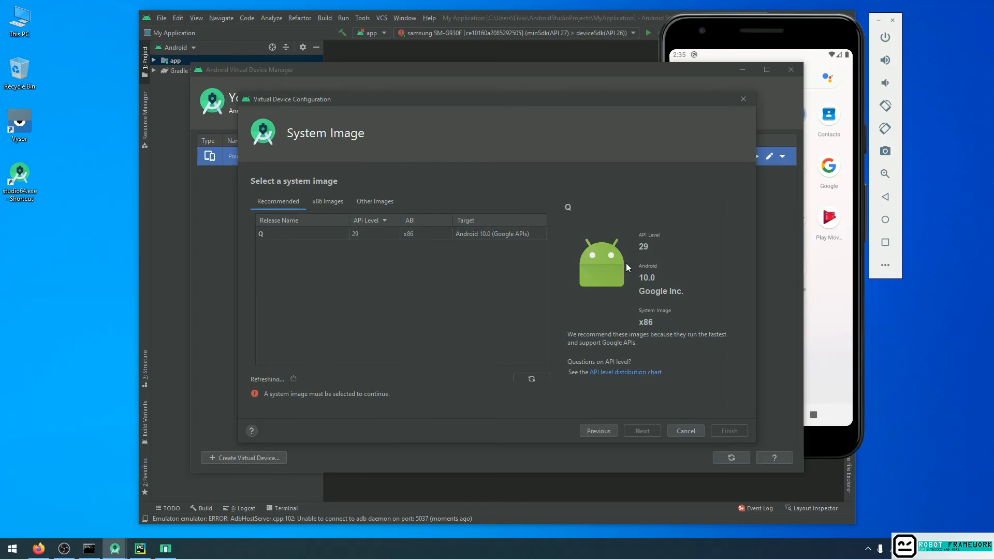
left_click(643, 431)
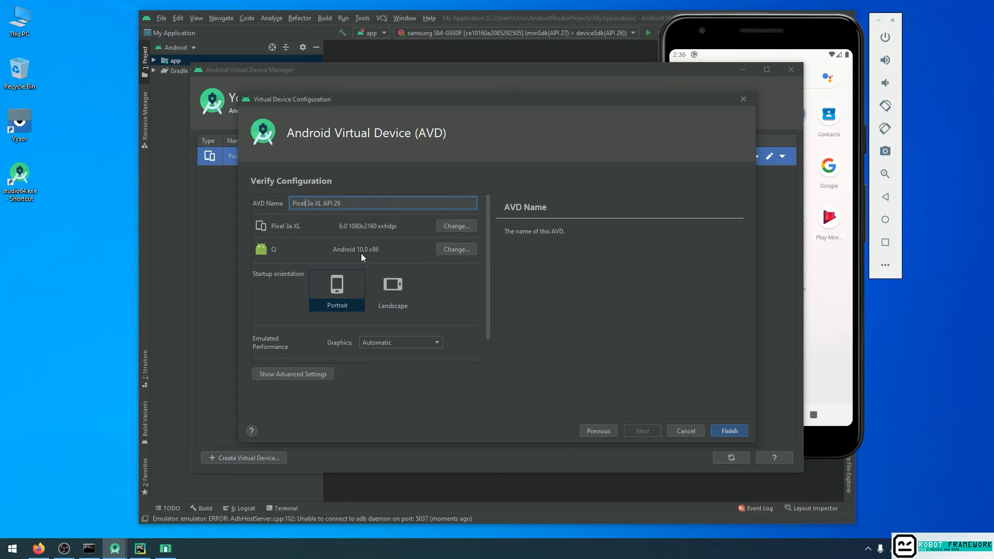
key("BackSpace")
type("_")
key("BackSpace")
type("_")
key("Right")
key("Right")
key("Right")
key("BackSpace")
key("BackSpace")
key("BackSpace")
key("BackSpace")
key("BackSpace")
key("BackSpace")
key("BackSpace")
type("_Android10")
Show the virtual device's advanced settings and review the multi-core CPU options.
scroll(377, 305, "down", 1)
left_click(309, 368)
scroll(362, 315, "down", 5)
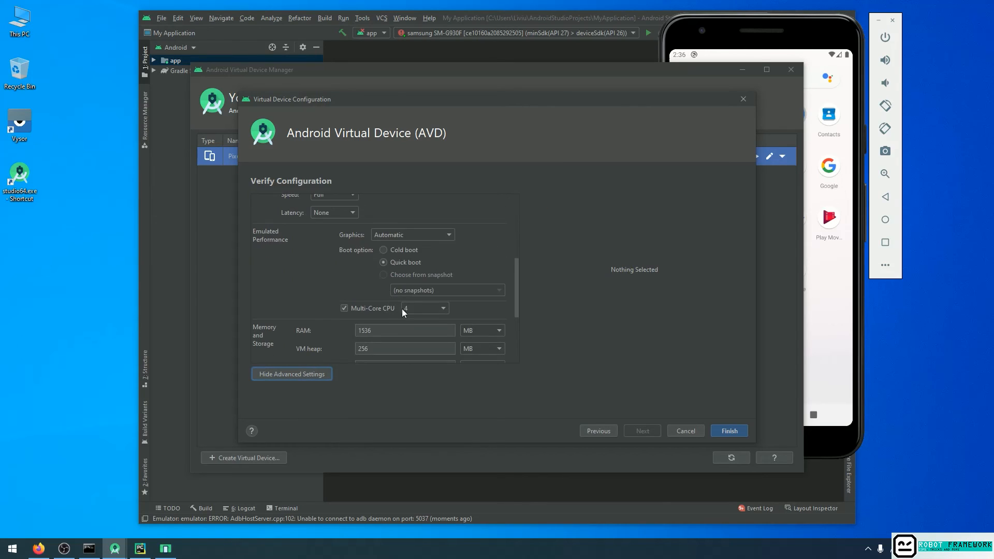
left_click(376, 327)
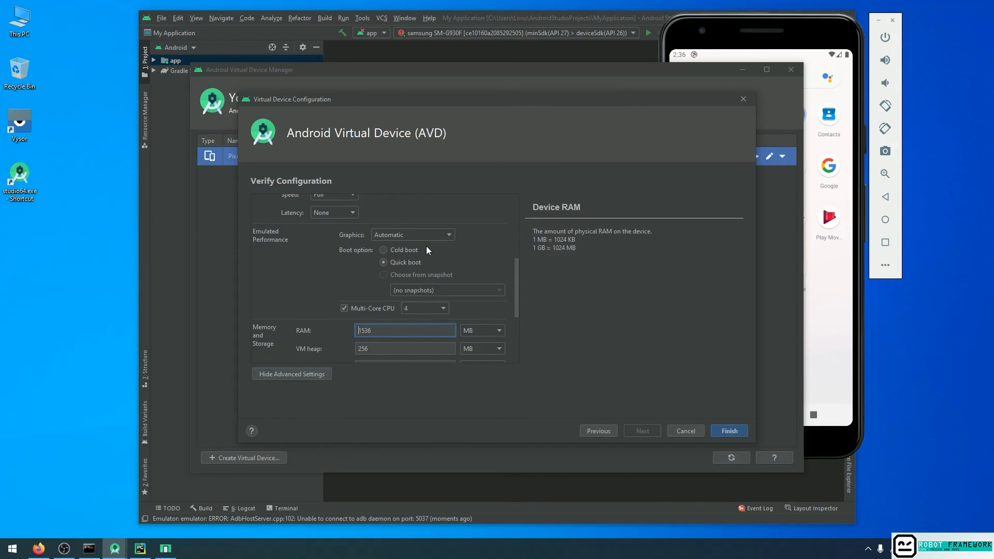
left_click(422, 309)
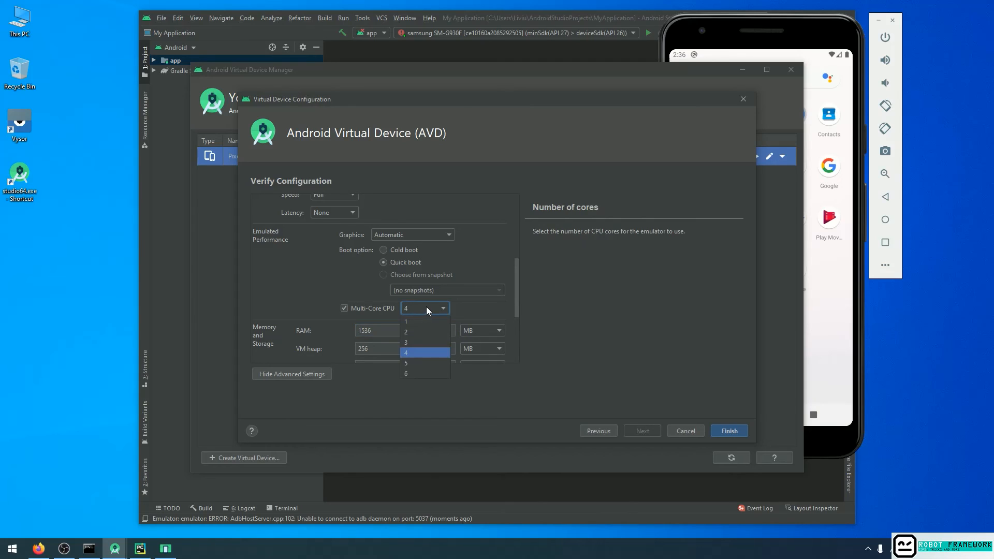
left_click(427, 309)
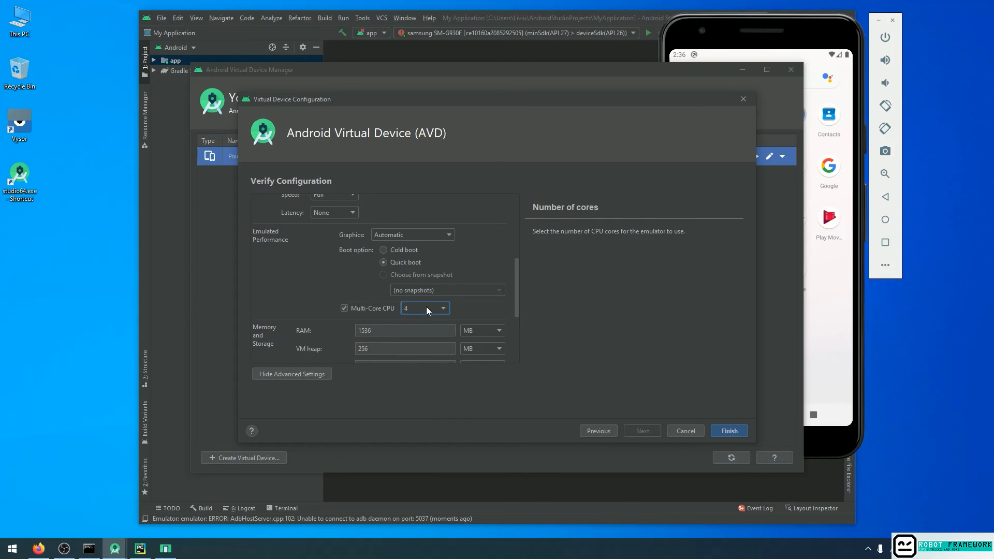
left_click(427, 309)
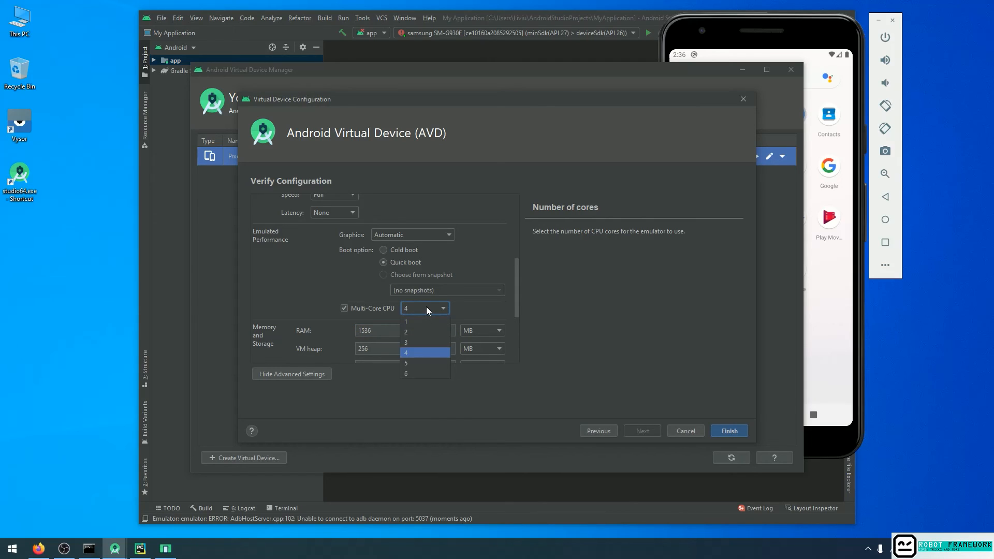
left_click(412, 342)
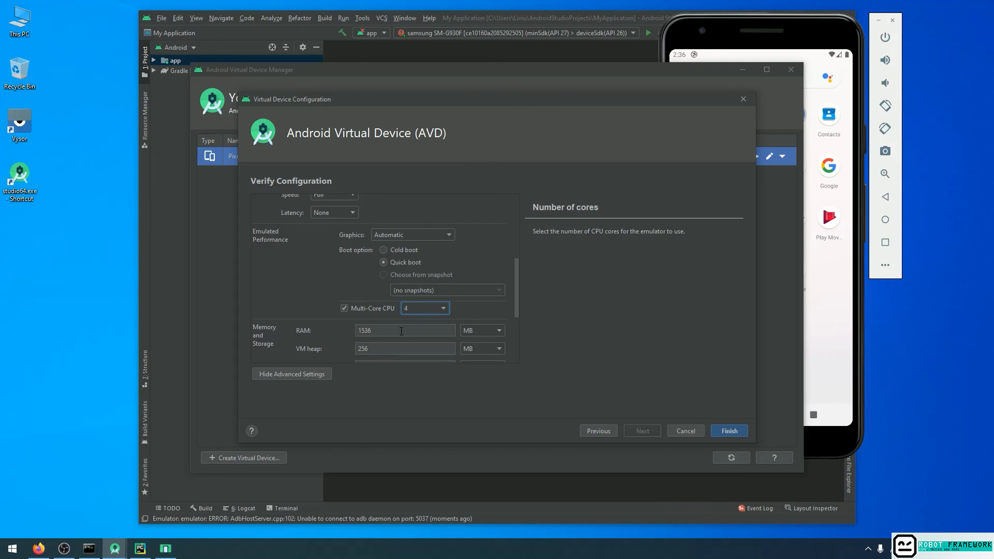
Set the virtual device's RAM to 2048 MB and its VM heap to 512 MB.
scroll(391, 231, "down", 4)
key("Tab")
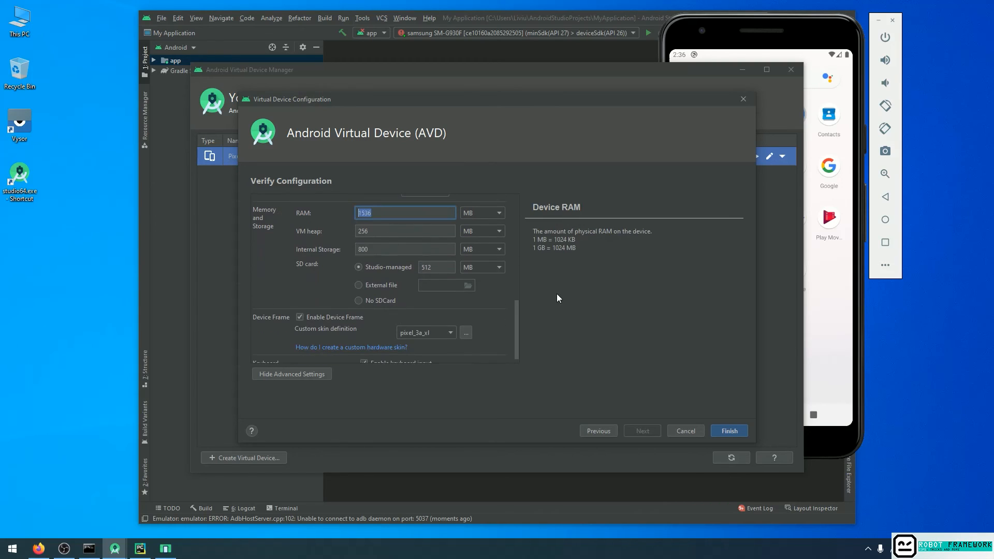
type("20")
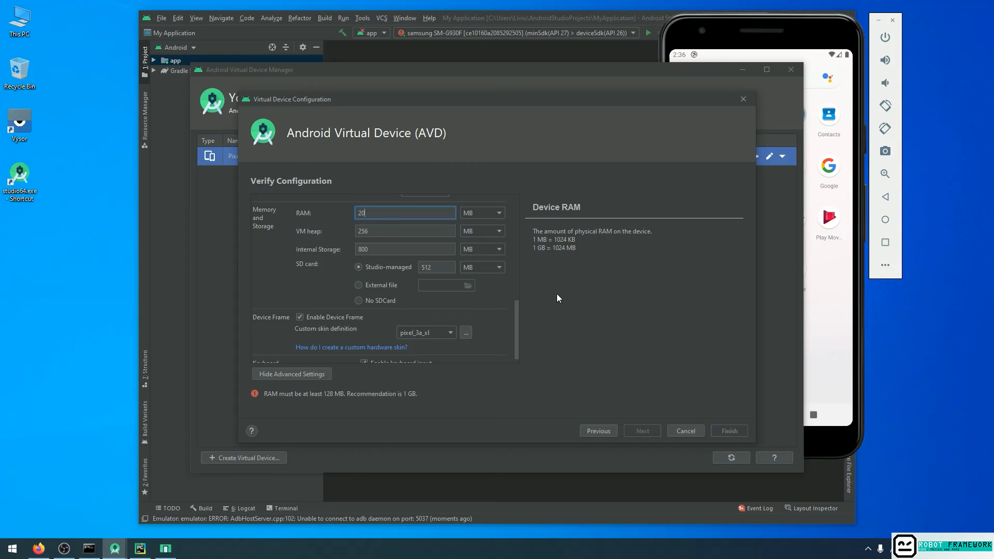
type("48")
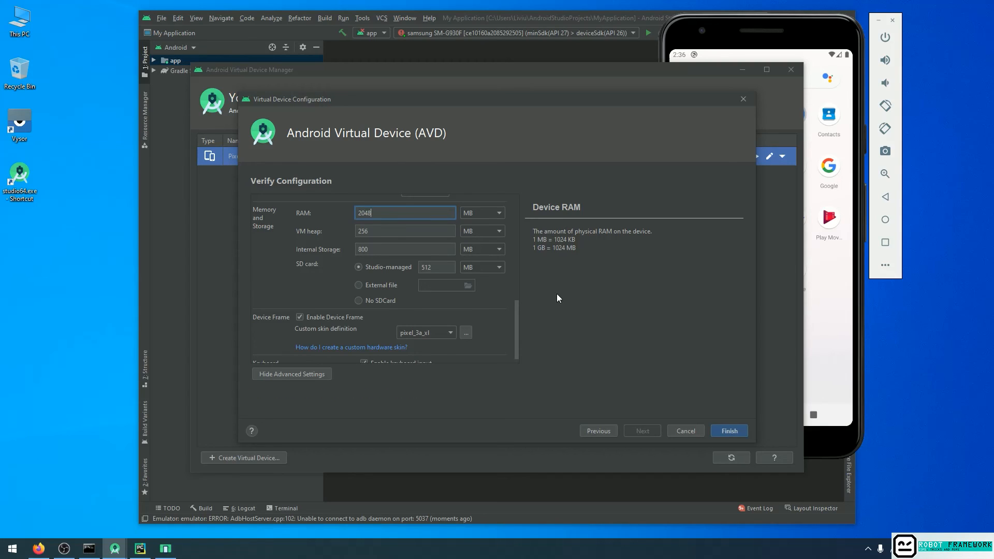
left_click(385, 231)
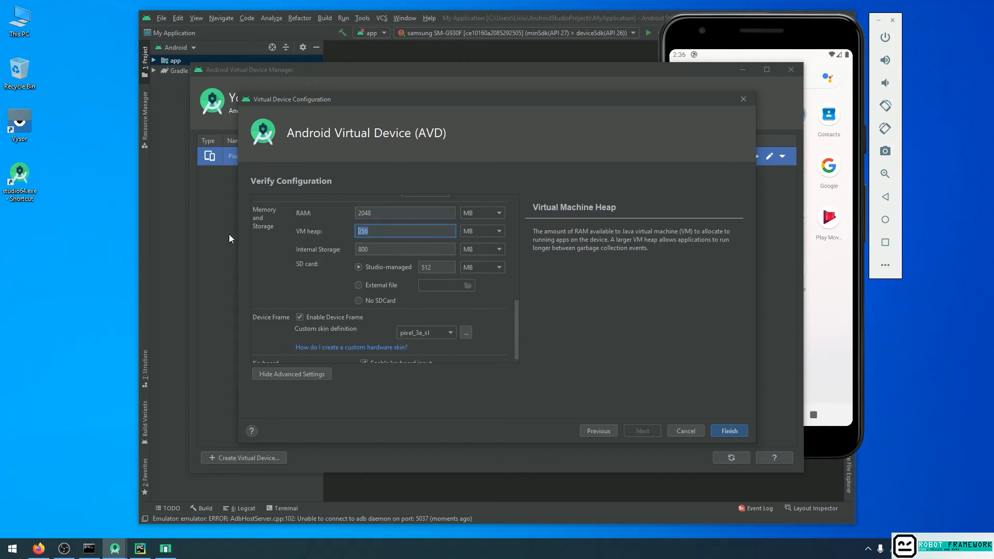
type("512")
Check the SD card size, finish creating the virtual device, and select Pixel_3a_XL_Android10 among the virtual devices.
scroll(397, 268, "down", 1)
left_click(429, 259)
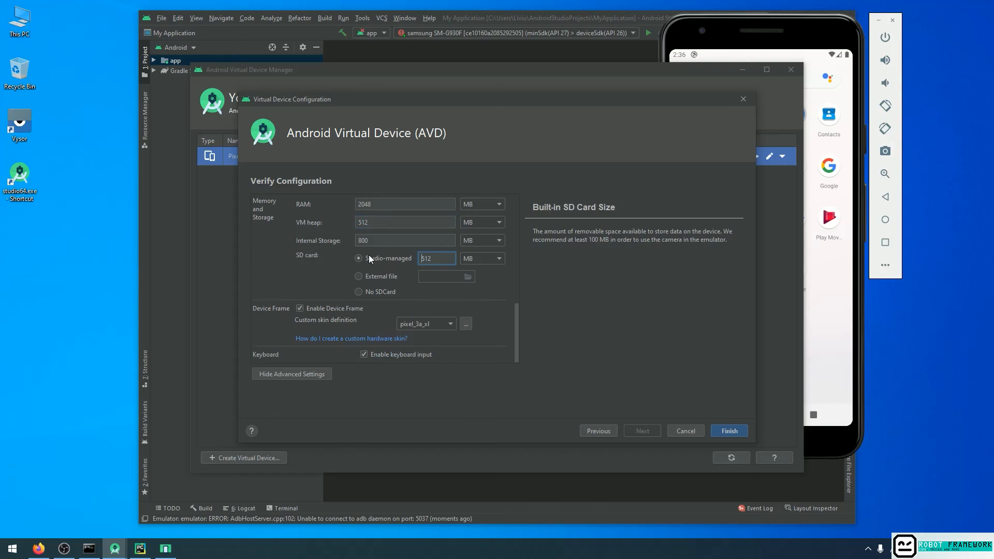
left_click_drag(440, 255, 413, 264)
left_click(730, 431)
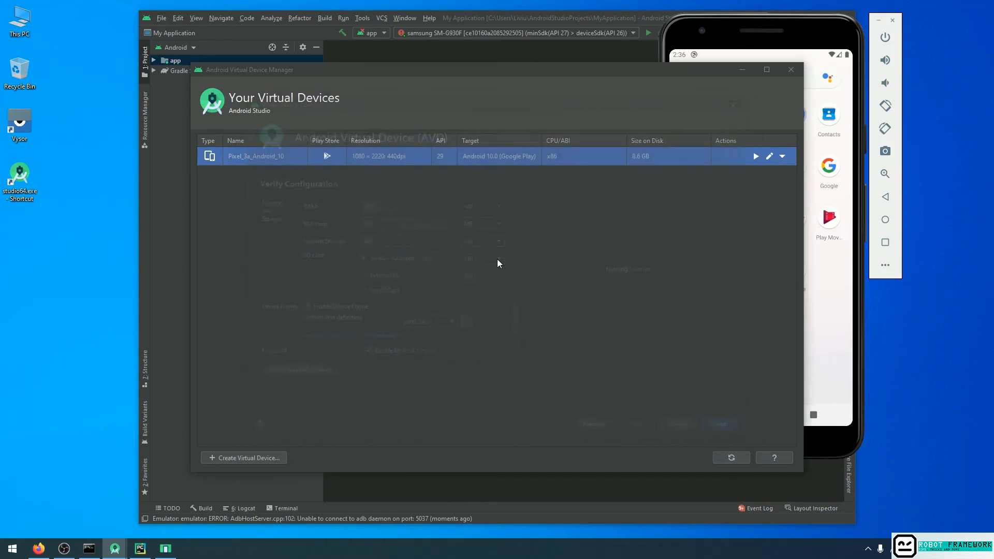
left_click(287, 155)
left_click(287, 176)
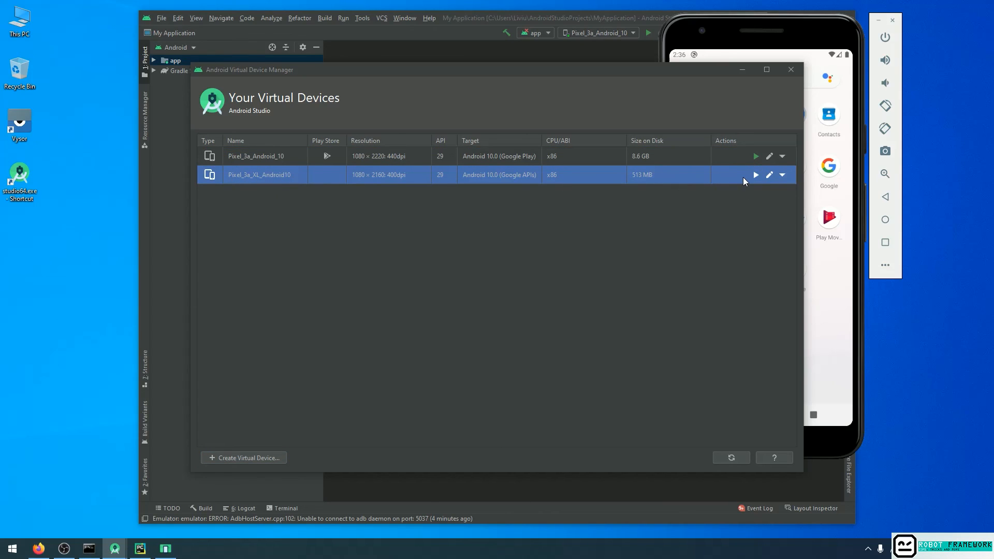